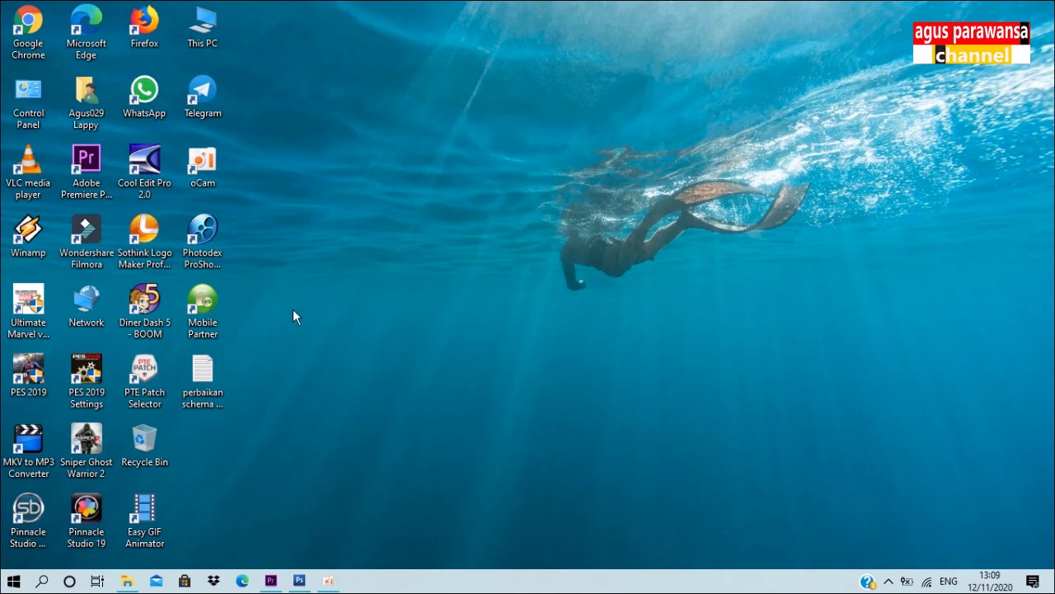
Switch to Photoshop and create a new 700 × 300 pixel RGB document at 72 pixels/inch with a white background
click(301, 582)
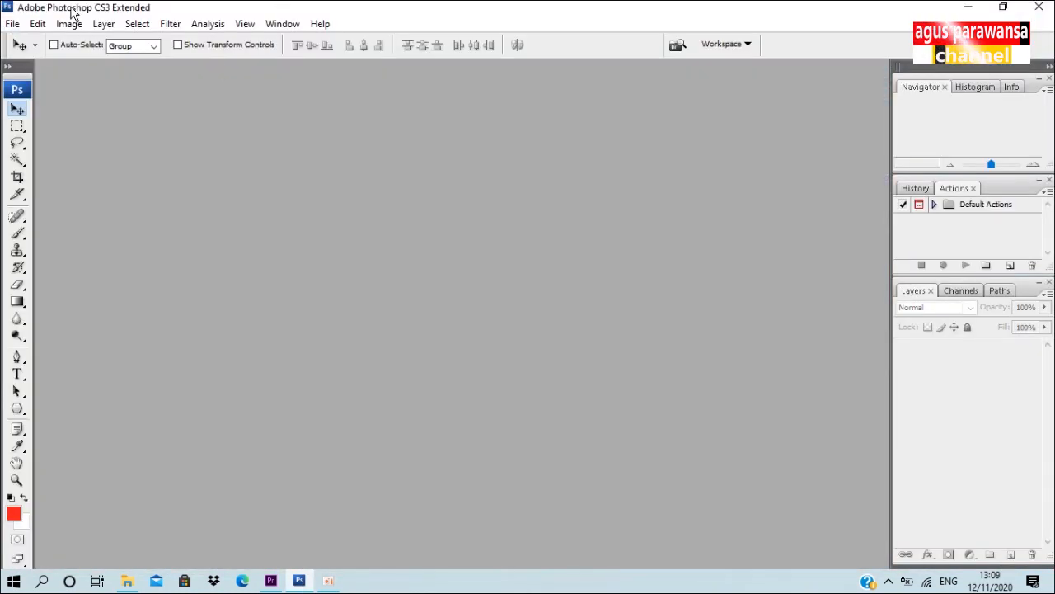
click(12, 24)
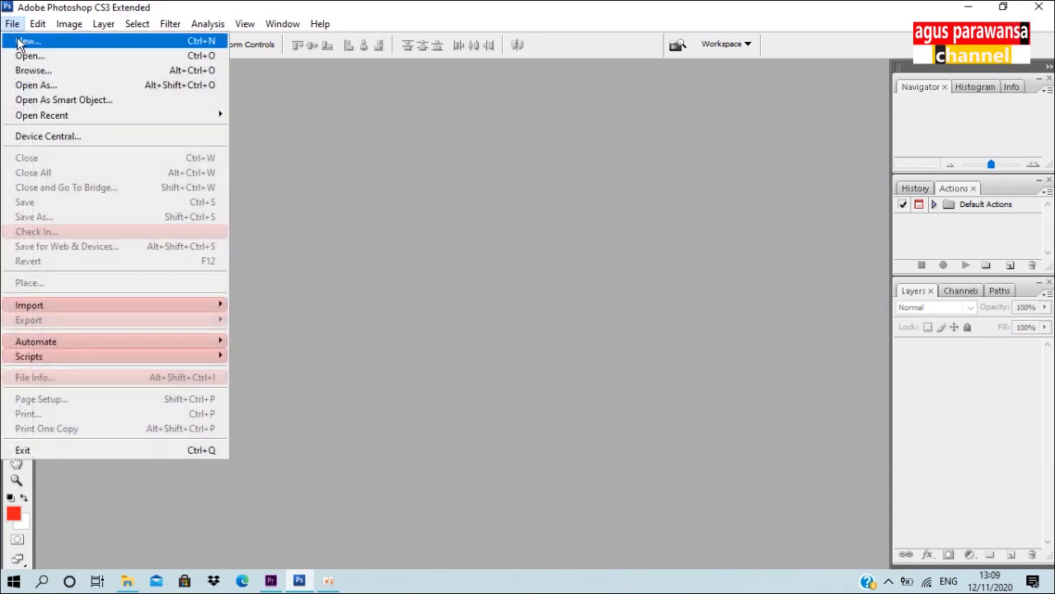
click(16, 38)
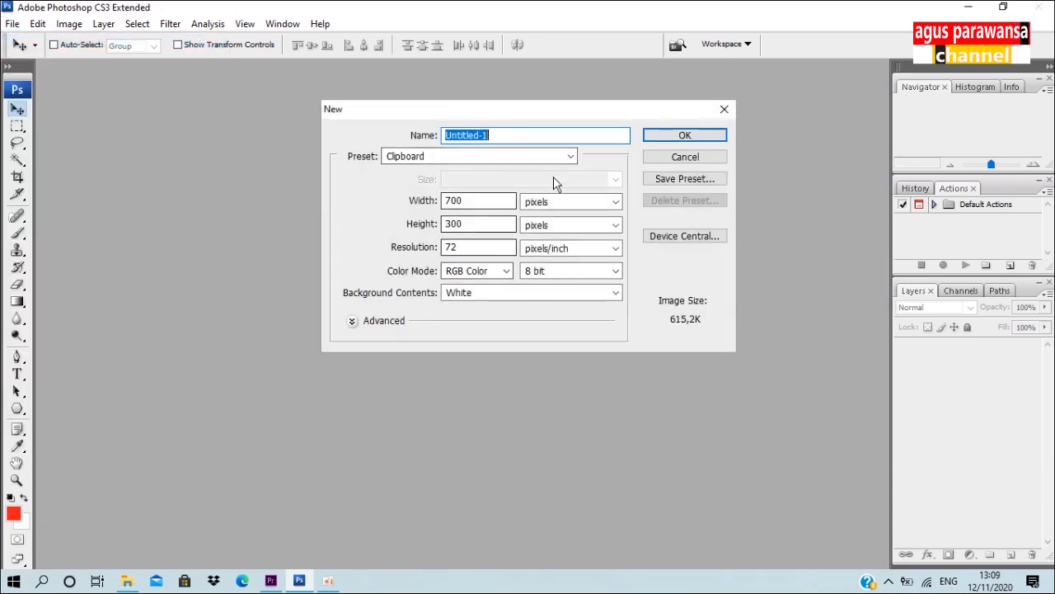
click(706, 136)
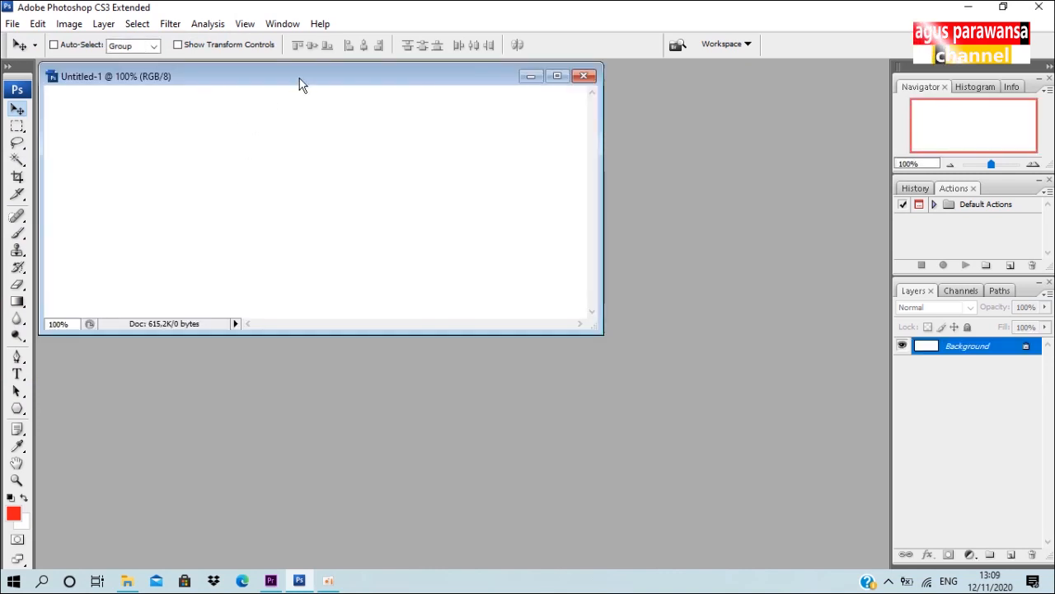
drag(299, 84, 331, 114)
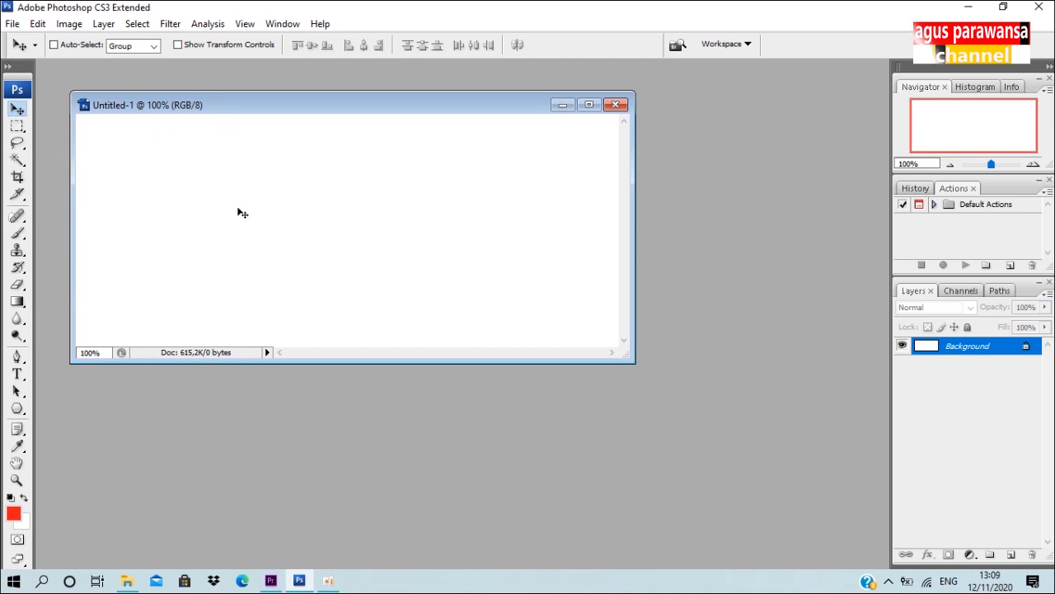
Draw a long red horizontal bar with the Rectangle Tool across the left and middle of the canvas
click(18, 408)
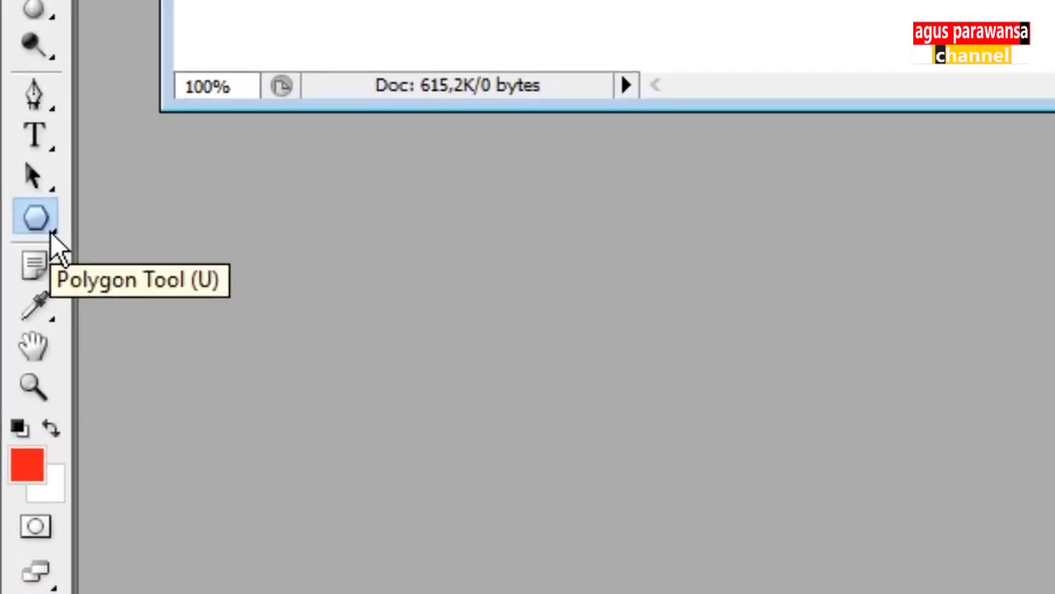
click(49, 223)
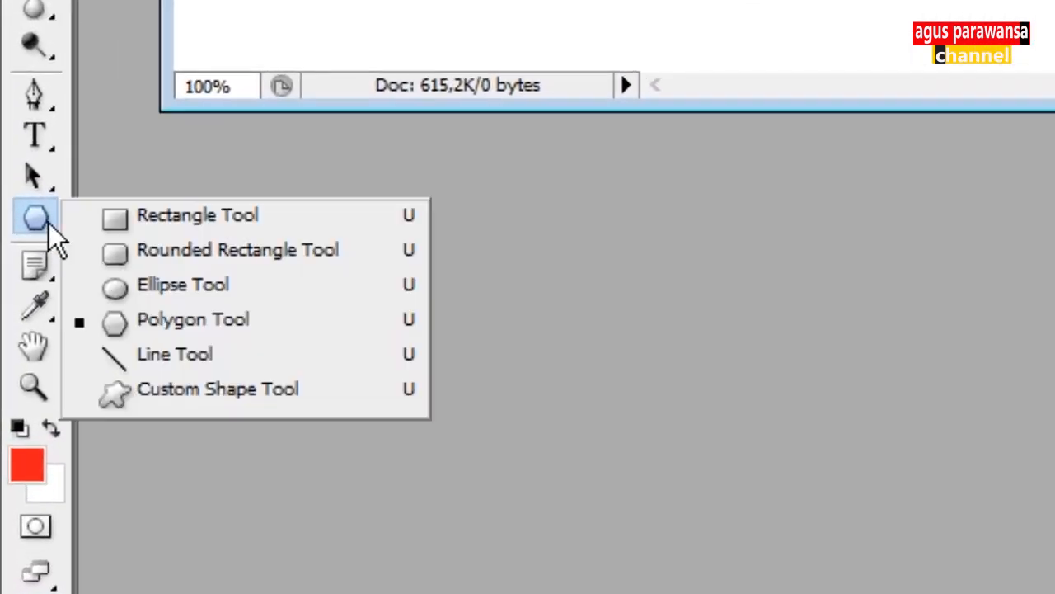
click(211, 215)
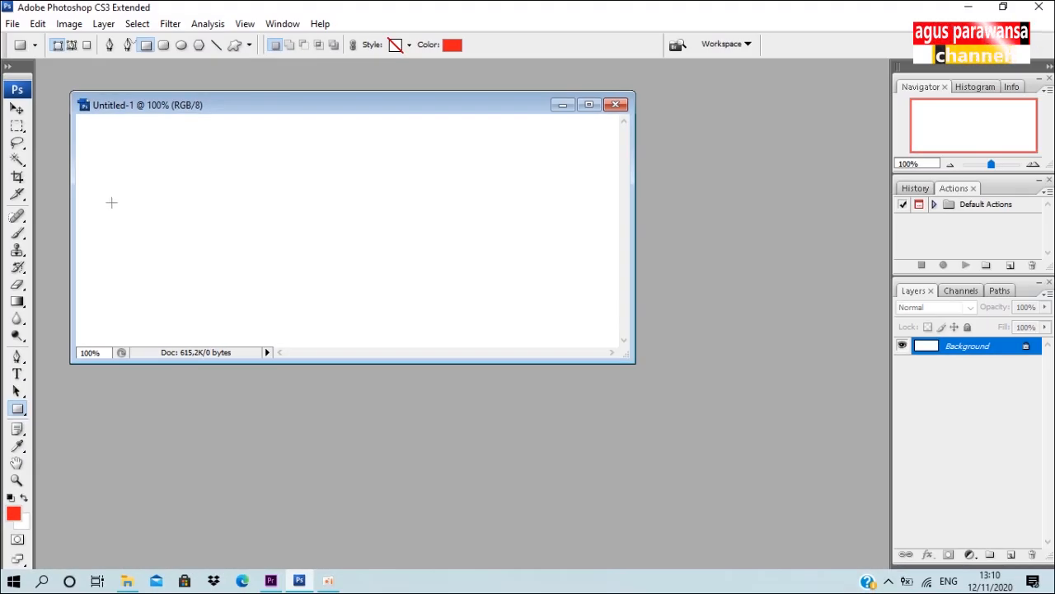
drag(111, 202, 393, 269)
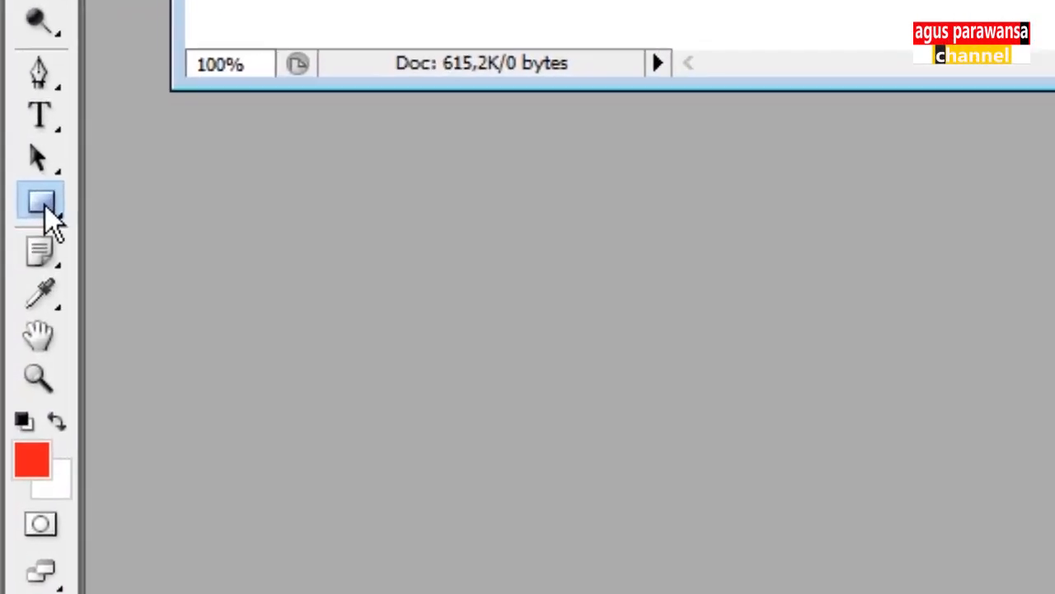
Draw a red triangle pointing right with the Polygon Tool set to 3 sides, overlapping the bar's upper right corner
click(46, 205)
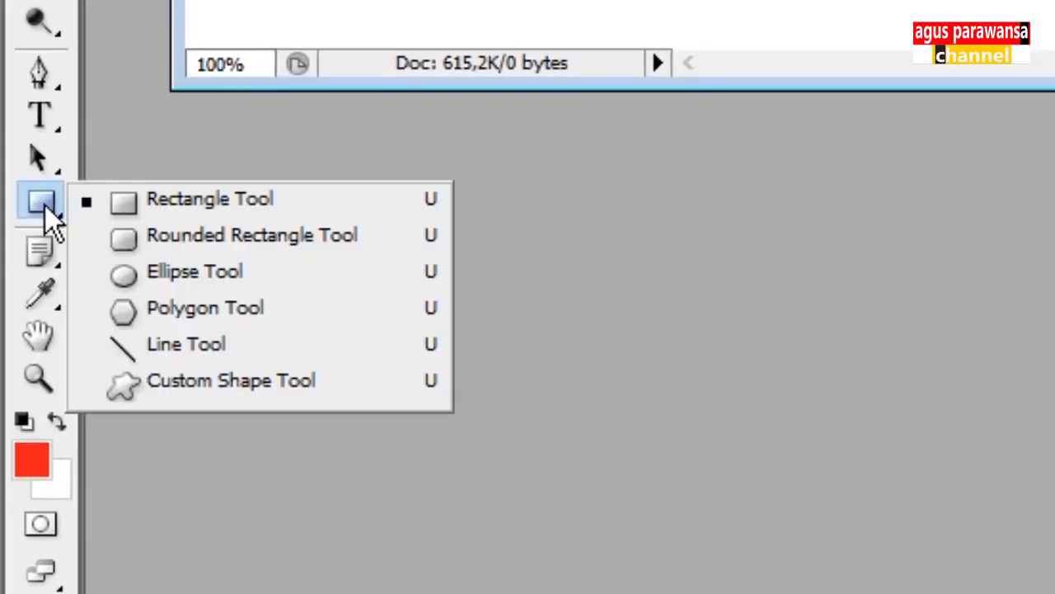
click(221, 315)
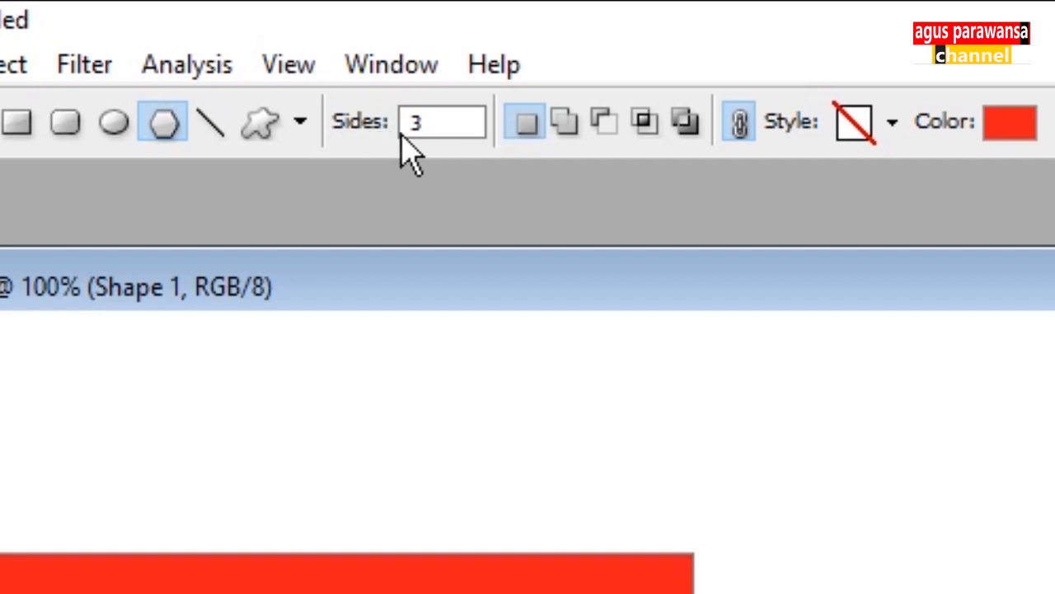
drag(436, 124, 394, 165)
text(6)
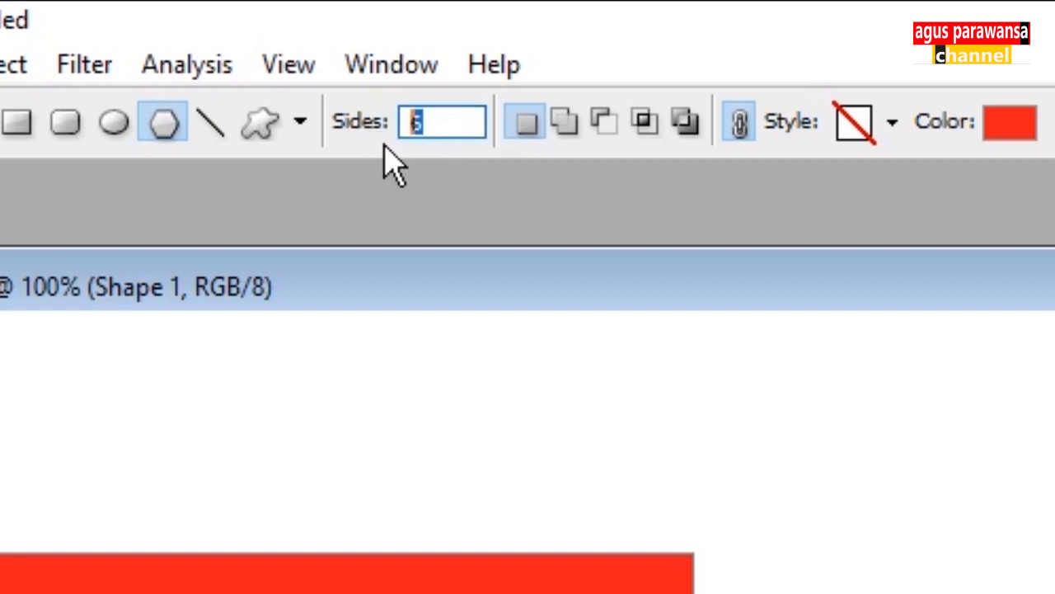
text(3)
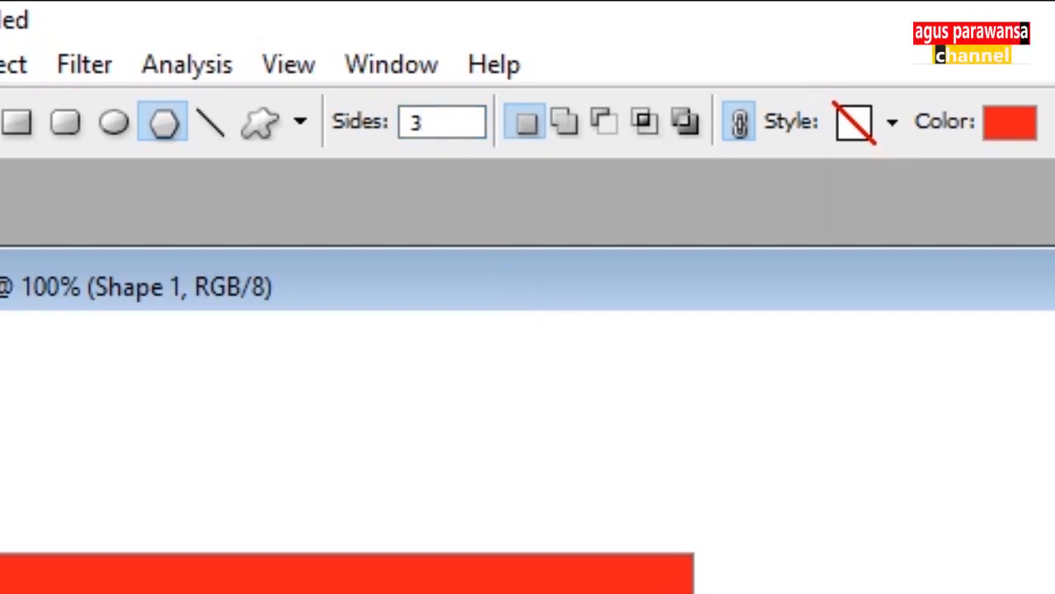
drag(669, 492, 855, 481)
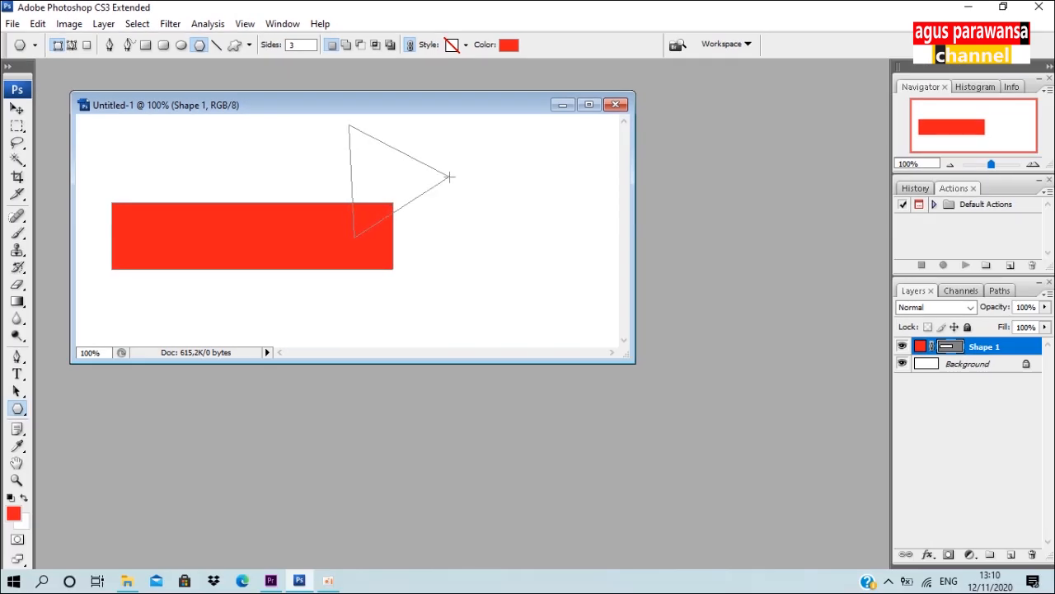
drag(450, 176, 452, 180)
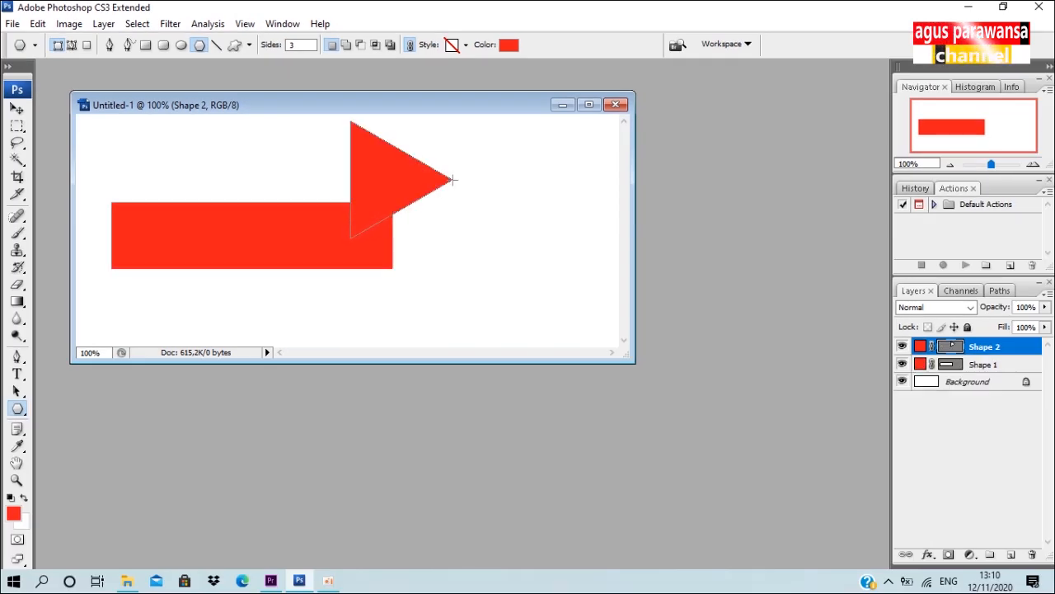
Move the triangle against the bar's right end, vertically centred on it to form an arrow, and select the Background layer
click(18, 111)
drag(398, 180, 441, 233)
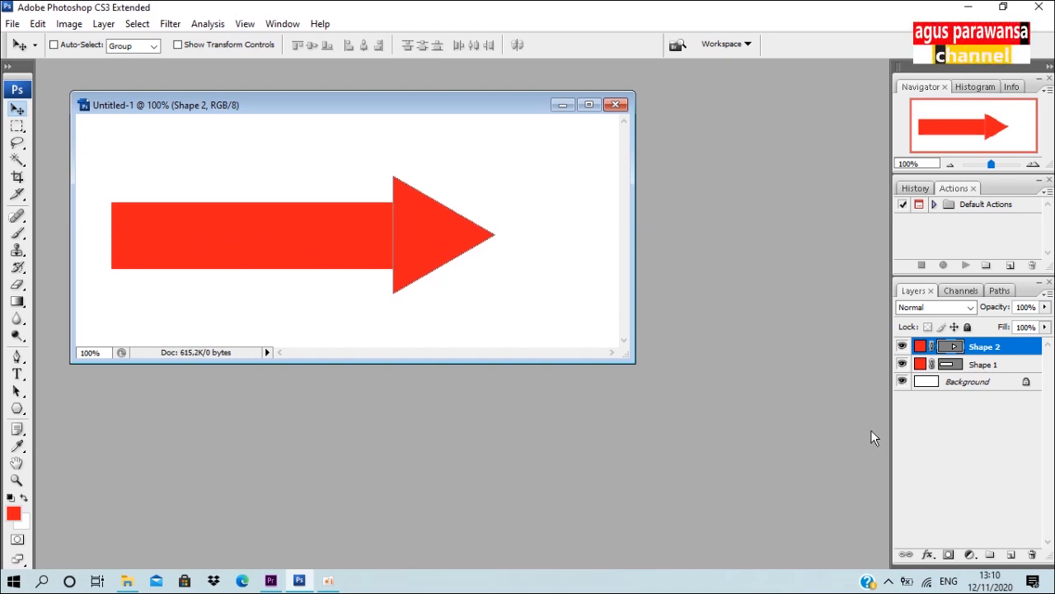
click(952, 382)
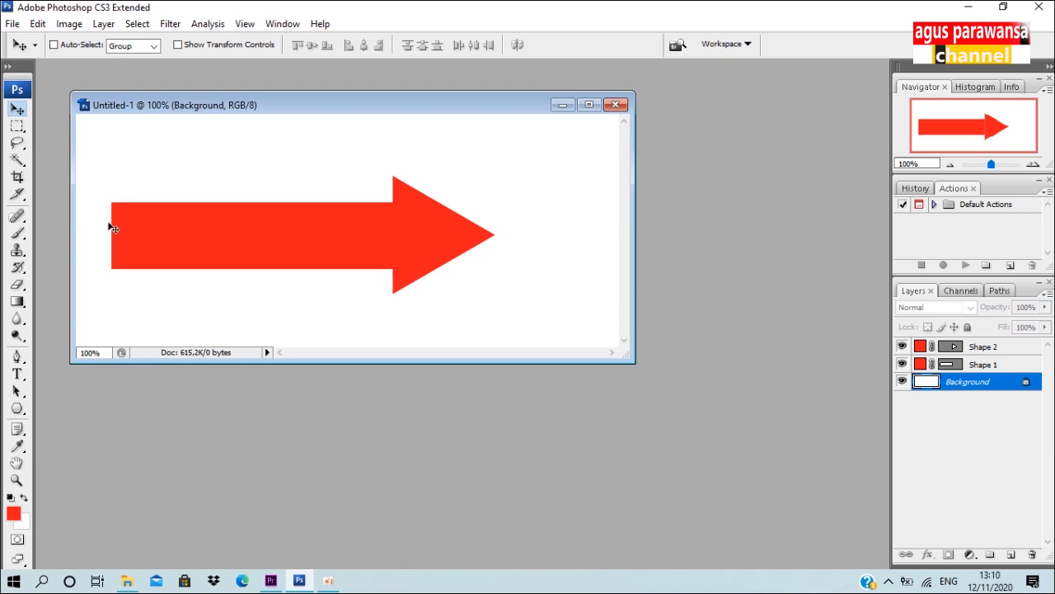
Move the Shape 1 and Shape 2 layers together near the canvas's left edge and enlarge the document window
click(963, 367)
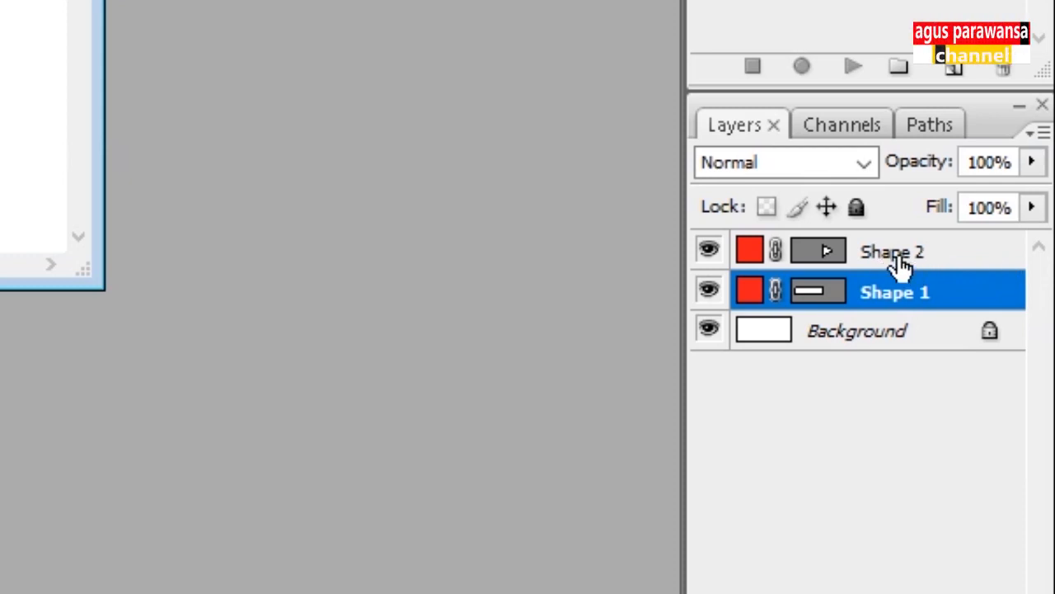
shift+click(901, 260)
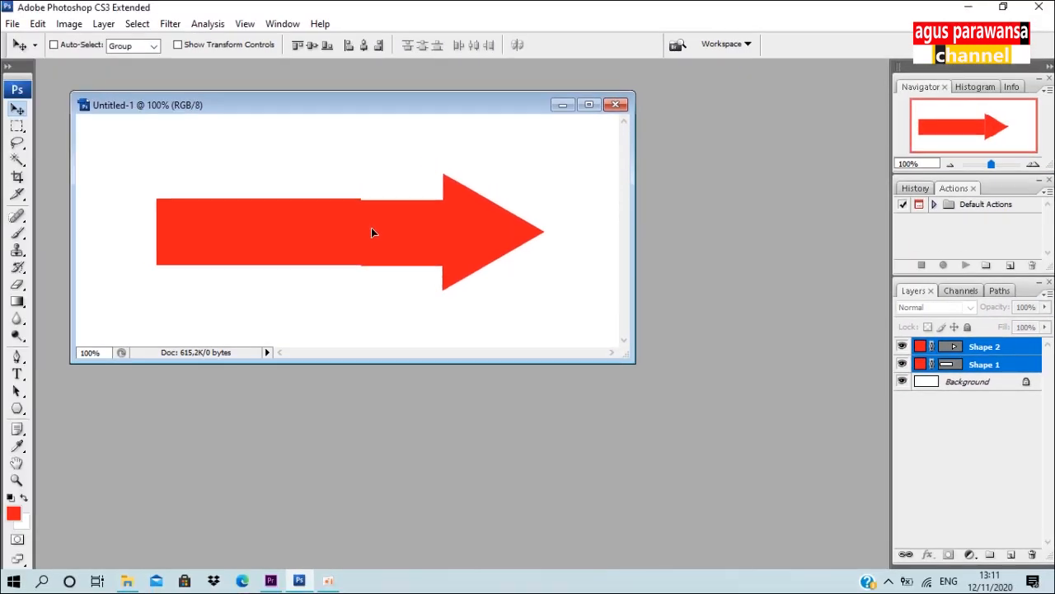
drag(367, 240, 300, 235)
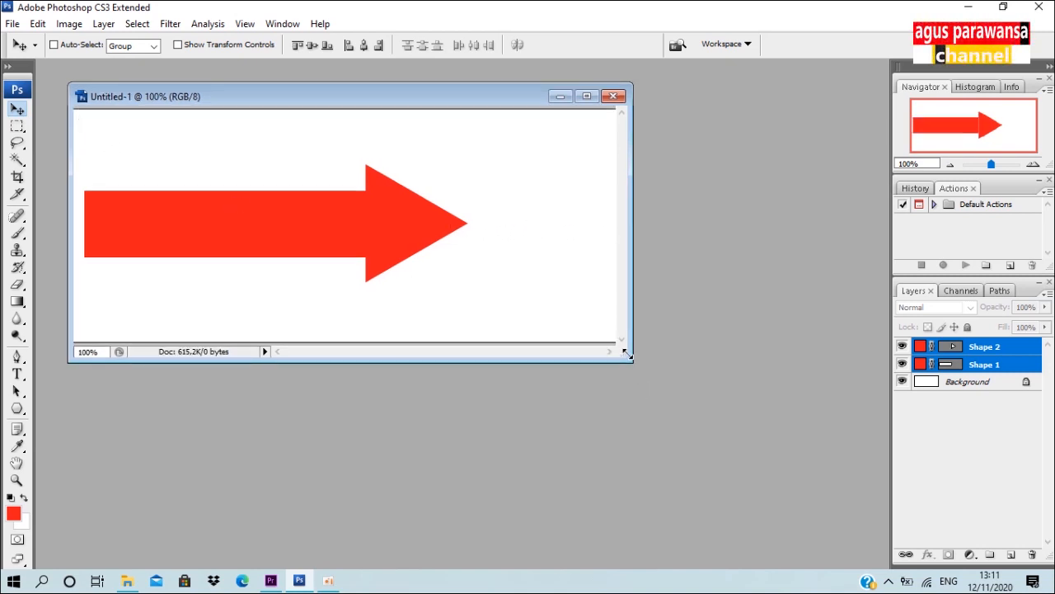
drag(627, 353, 678, 414)
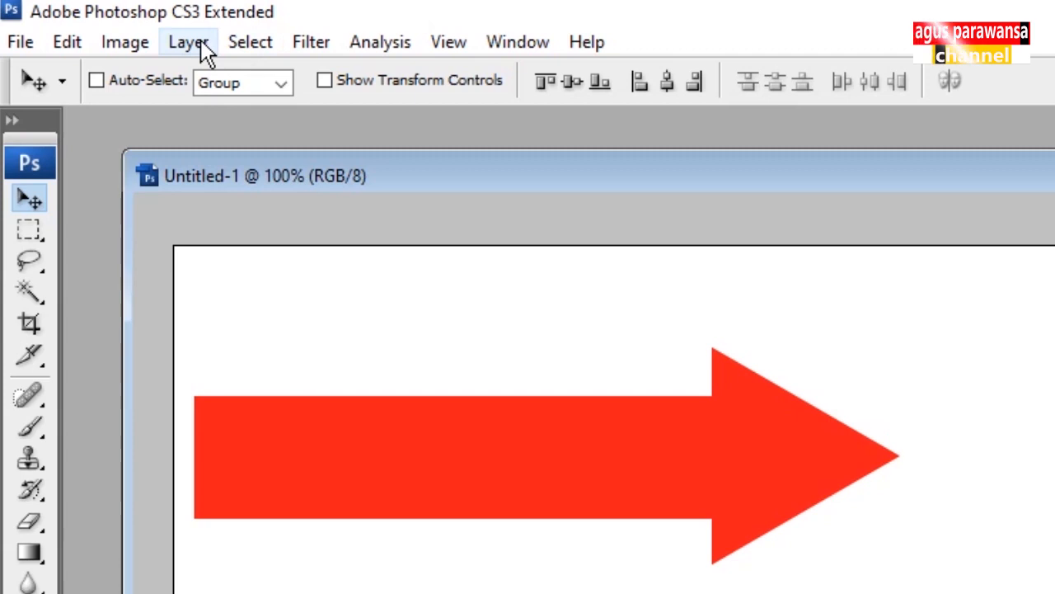
Select the whole canvas and add a solid color fill layer in black
click(248, 48)
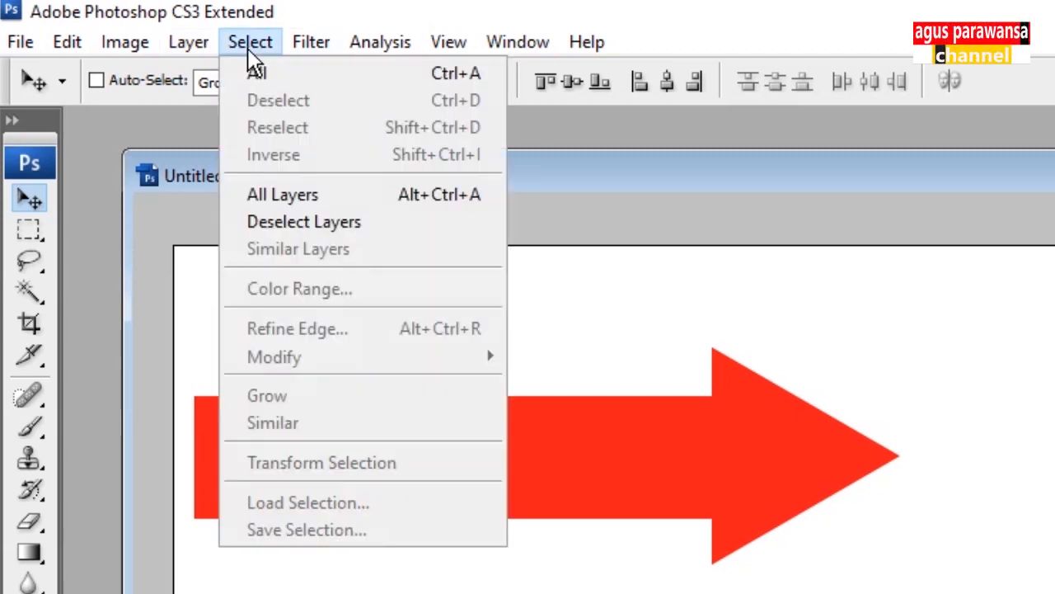
click(247, 66)
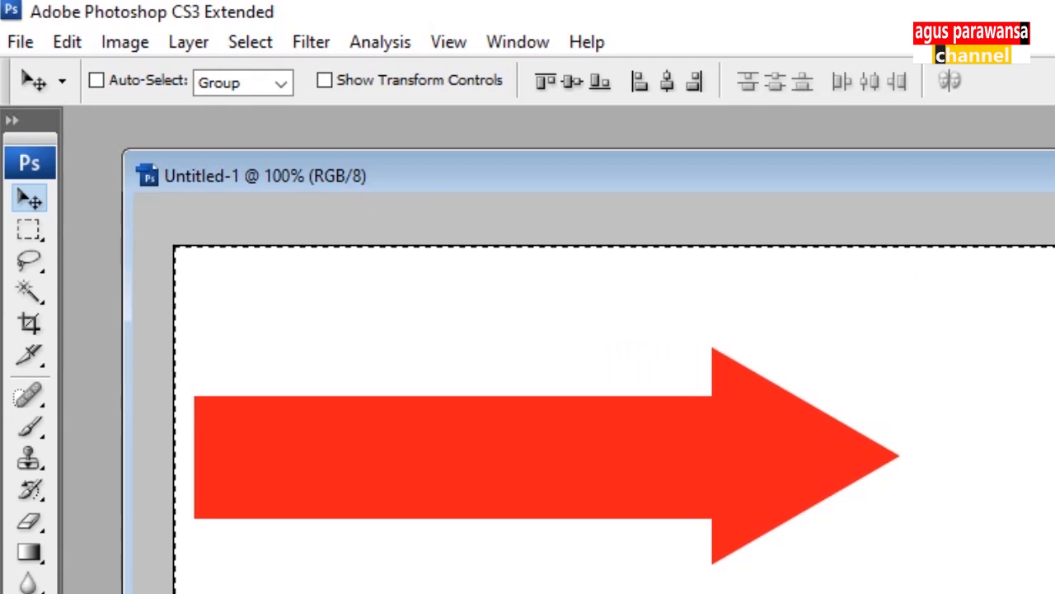
click(198, 45)
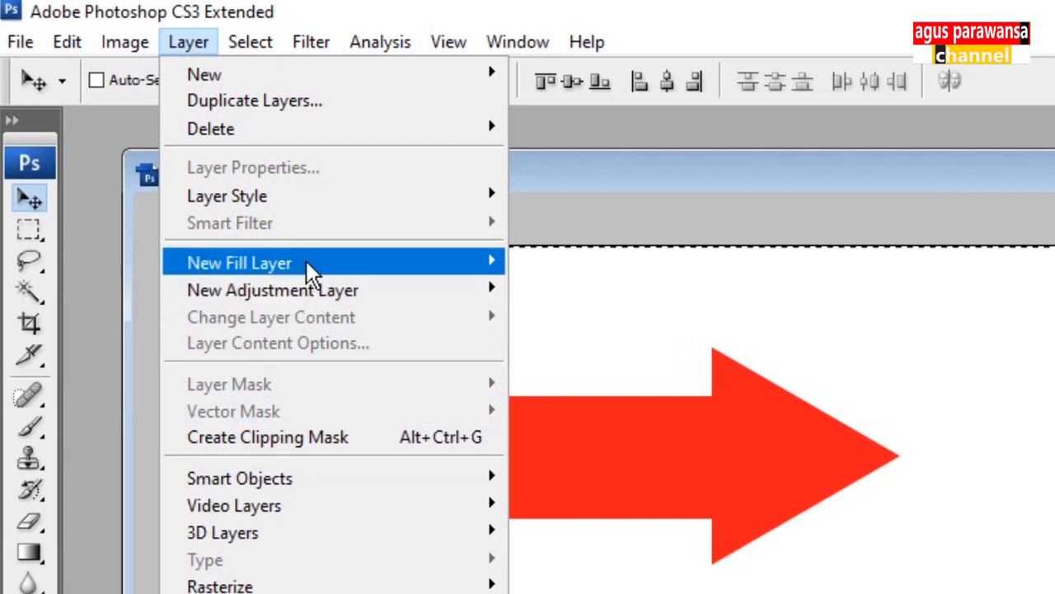
mouse_move(306, 262)
click(551, 266)
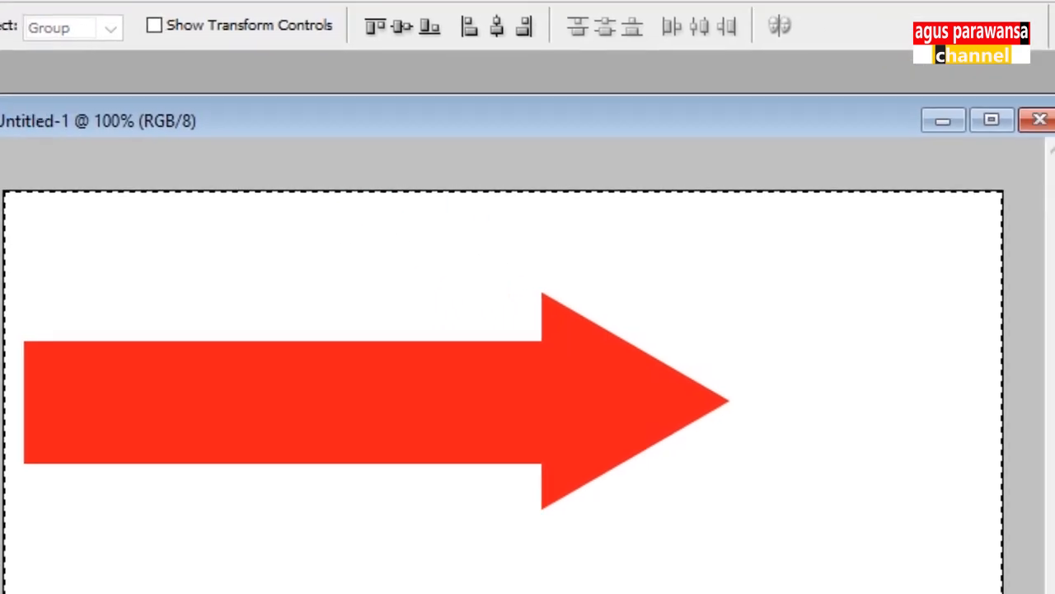
click(569, 575)
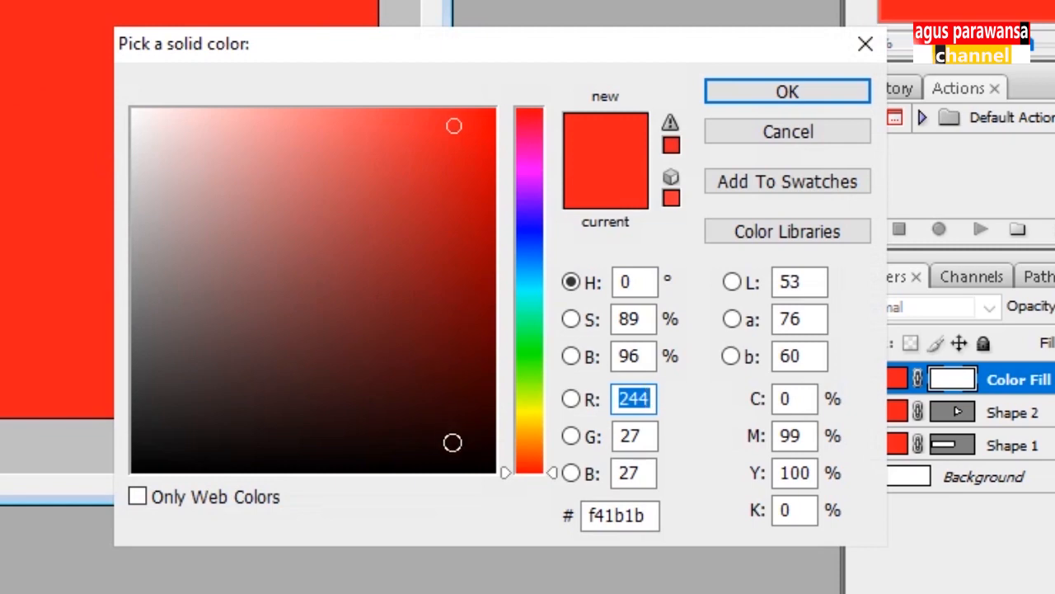
click(483, 469)
click(796, 104)
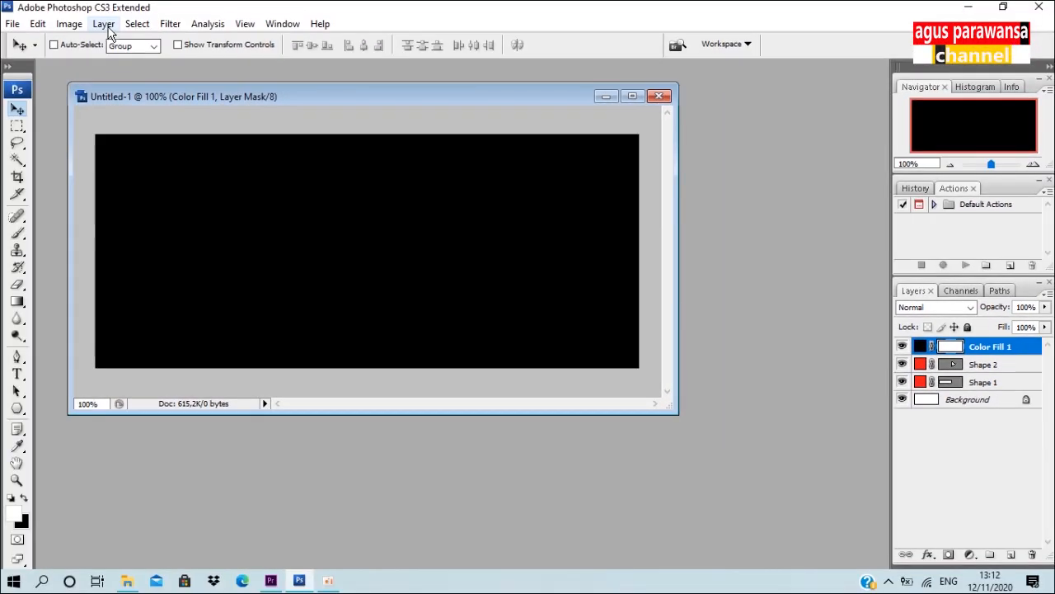
Arrange the black fill layer beneath both arrow shape layers
click(103, 24)
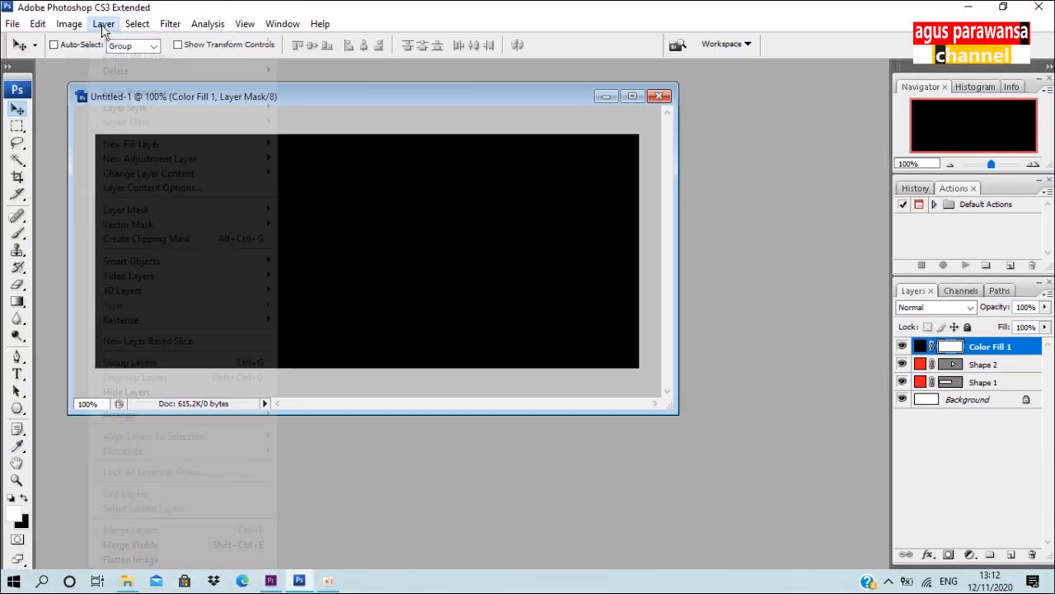
mouse_move(192, 416)
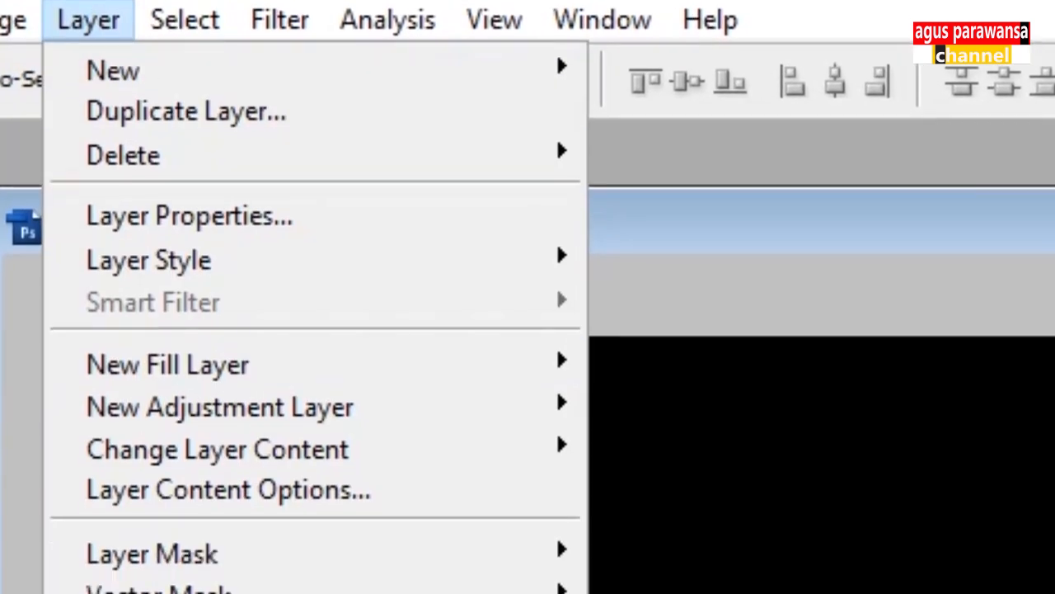
click(771, 345)
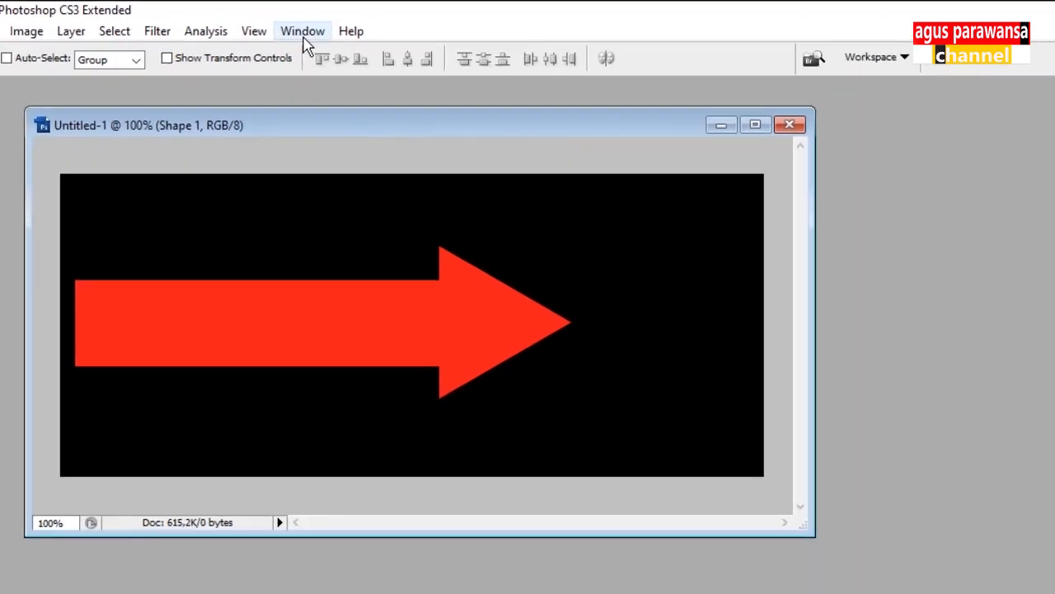
Show the Animation panel, convert it to timeline animation and switch it back to frame animation
click(282, 23)
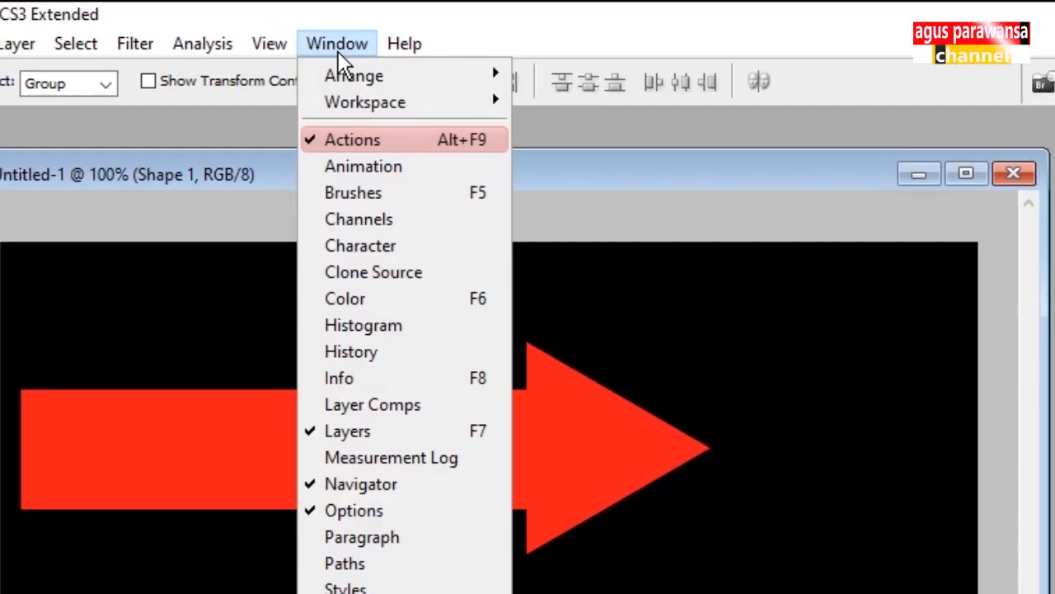
click(407, 168)
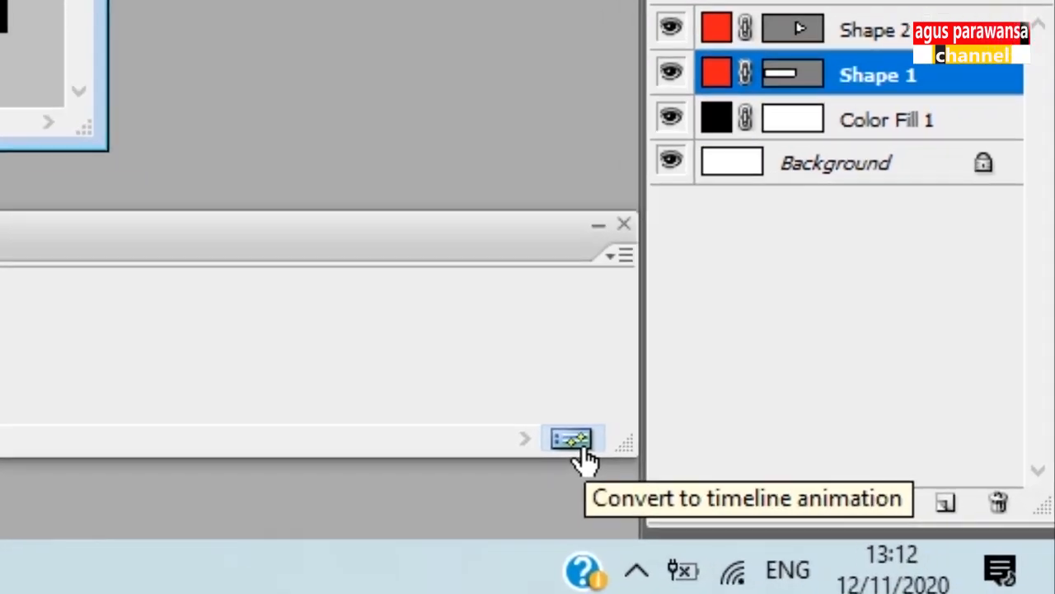
click(573, 445)
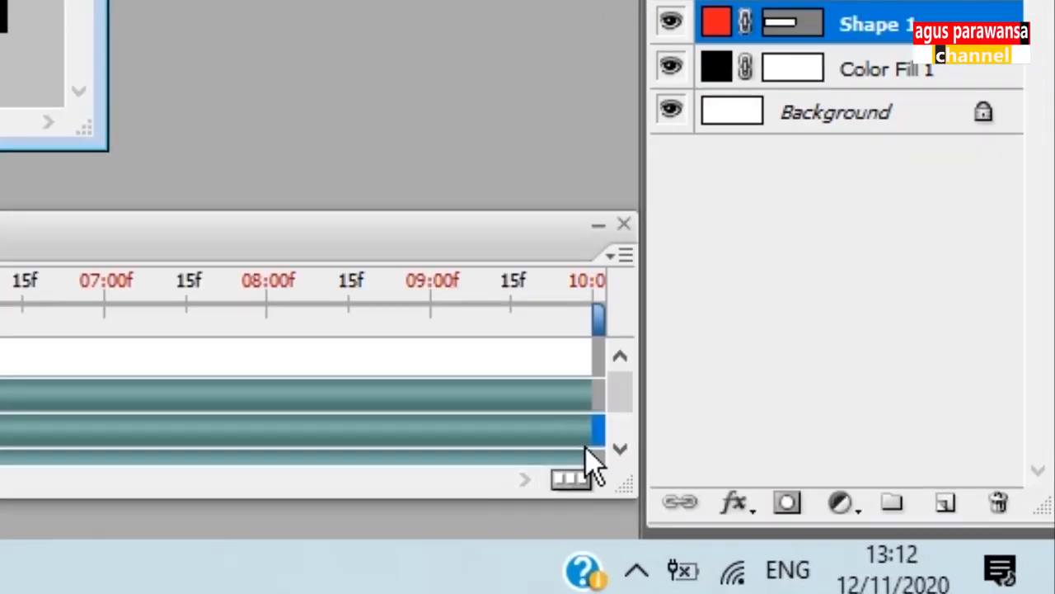
click(573, 487)
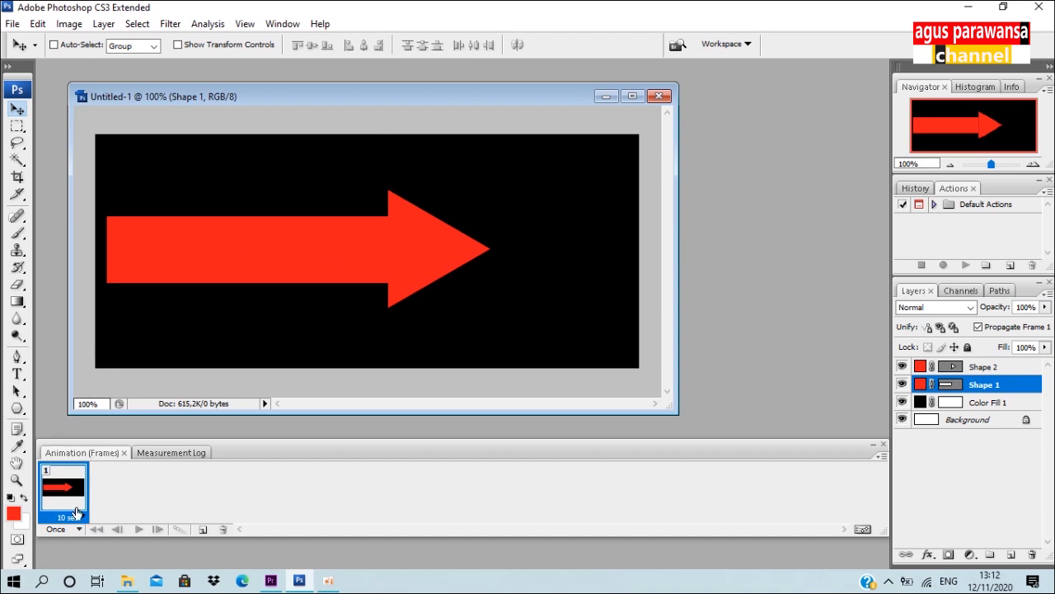
mouse_move(268, 446)
mouse_down()
mouse_move(277, 440)
mouse_move(267, 450)
mouse_up()
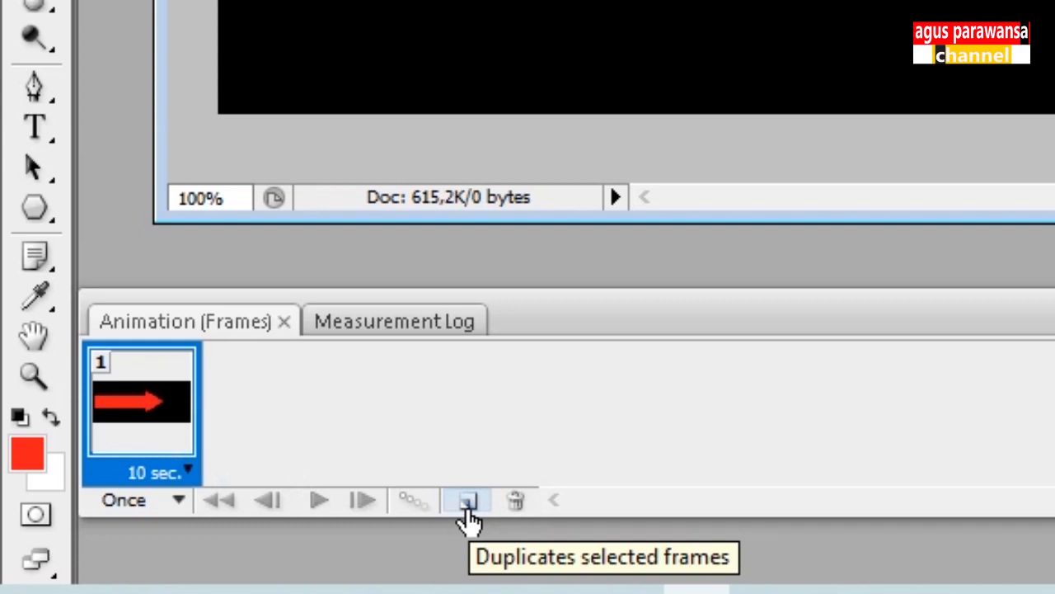
Duplicate frame 1 as frame 2 and nudge the Shape 1 and Shape 2 layers together slightly to the right
click(467, 502)
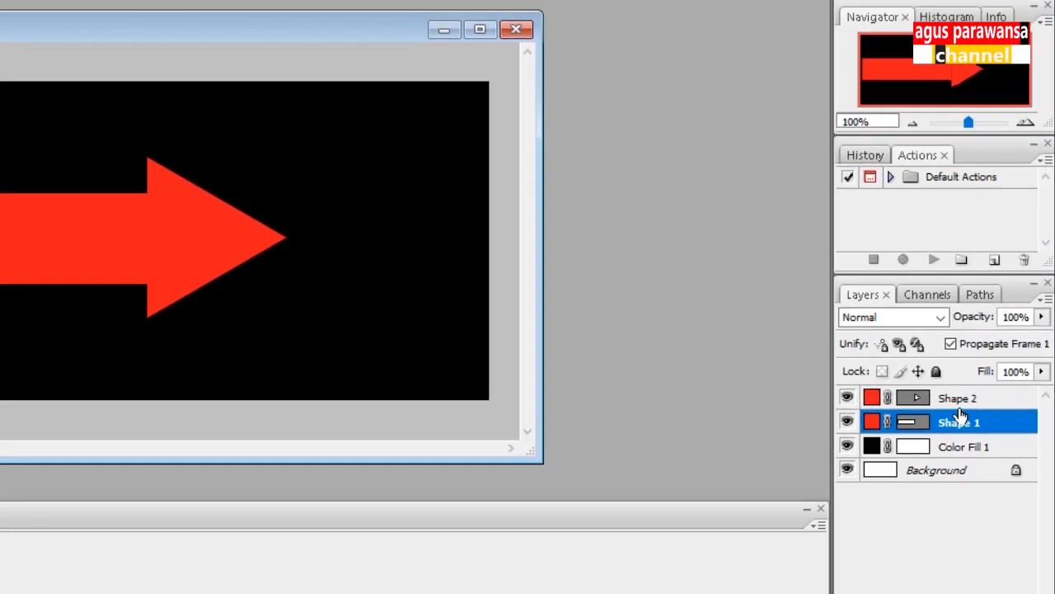
click(977, 366)
click(915, 505)
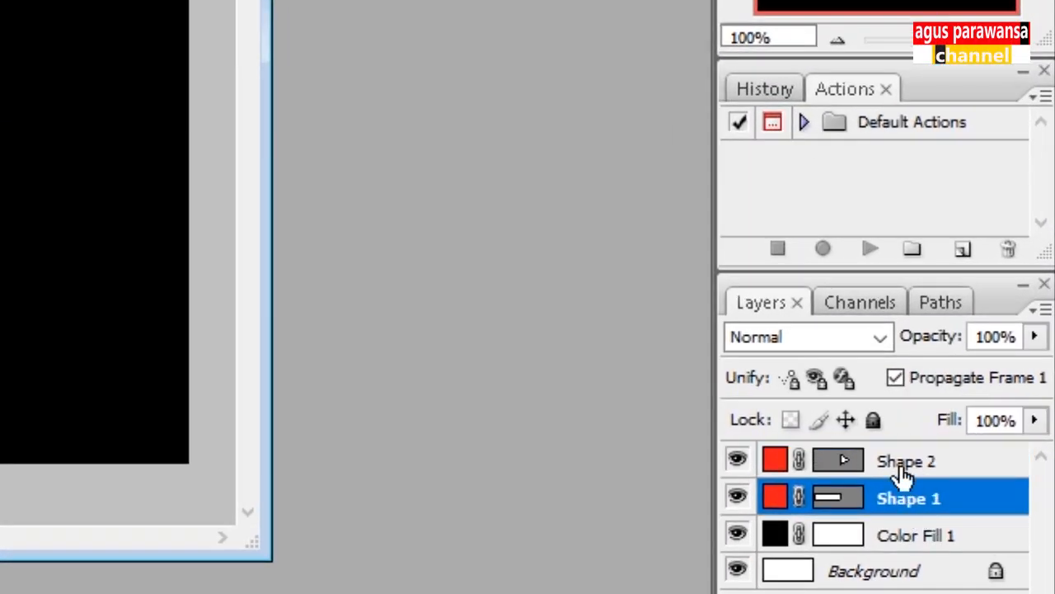
shift+click(890, 473)
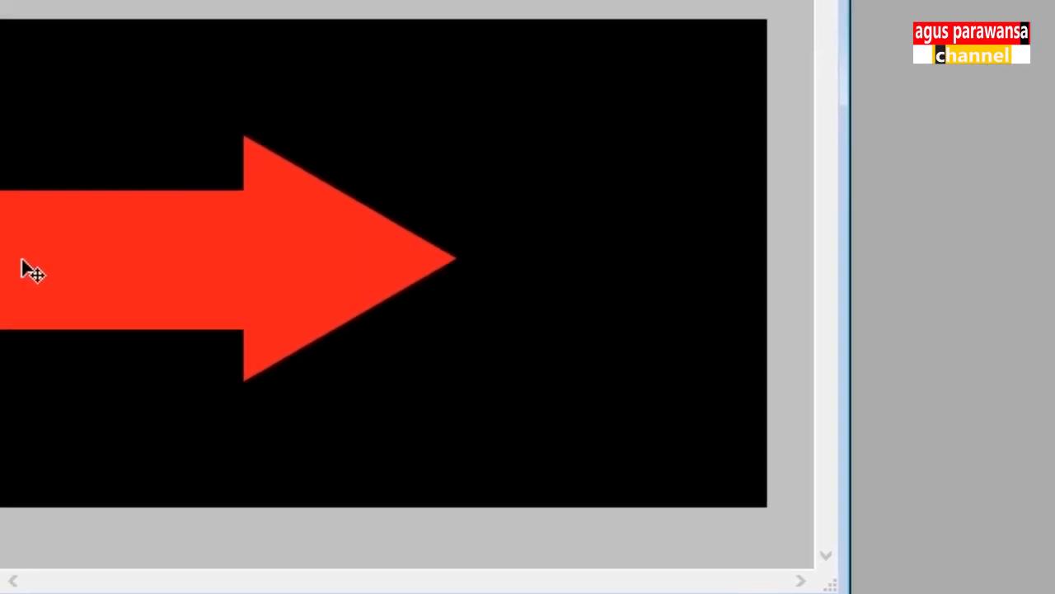
key(Right)
key(Right)
key(Right)
key(Right)
key(Right)
key(Right)
key(Right)
key(Right)
key(Right)
key(Right)
key(Right)
key(Right)
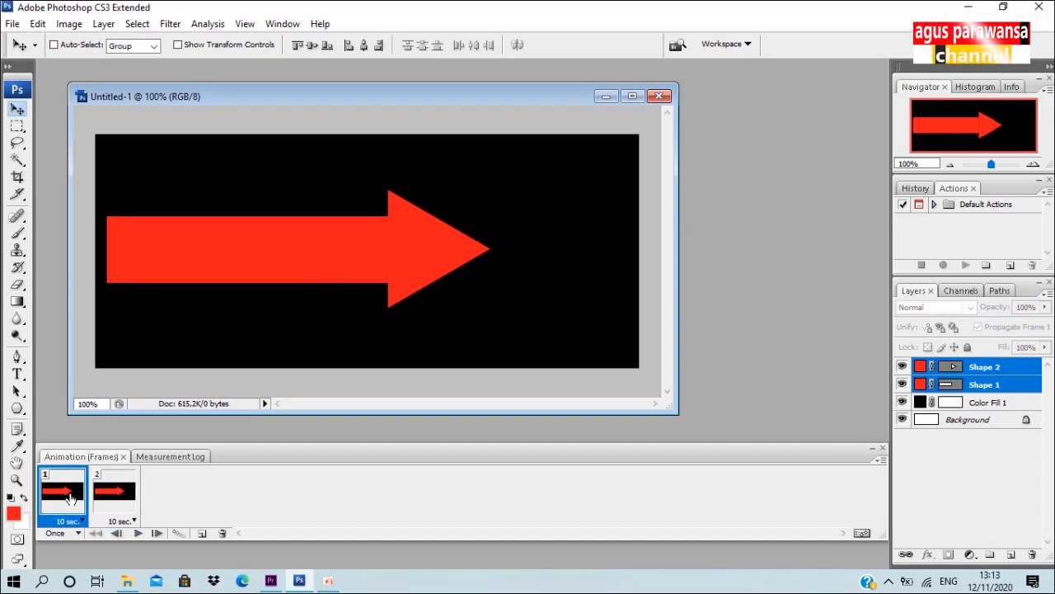
Duplicate frame 2 as frame 3 and nudge the whole arrow farther right by about 25 pixels
click(113, 495)
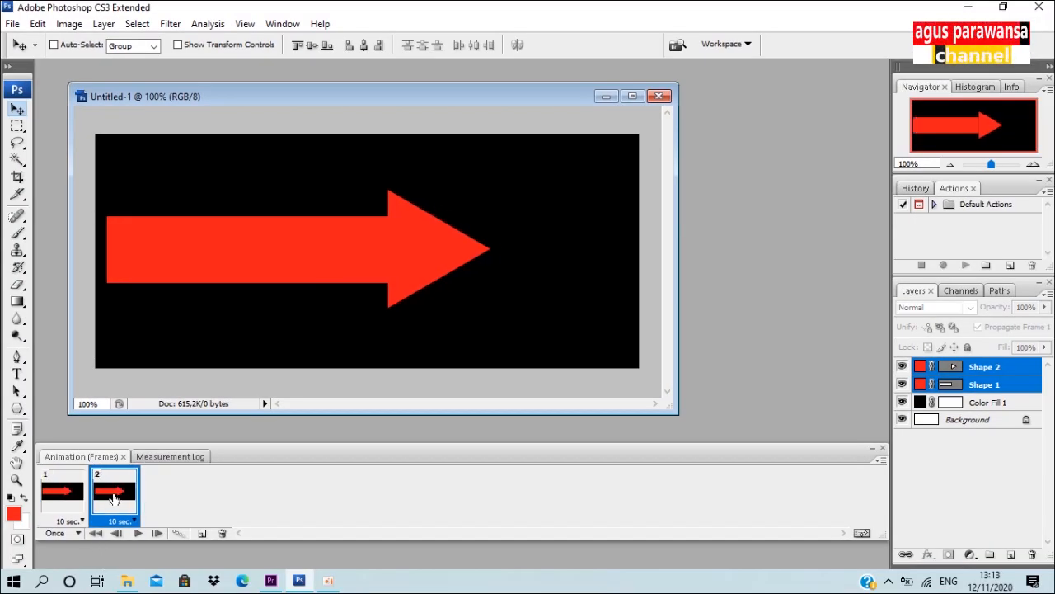
click(201, 535)
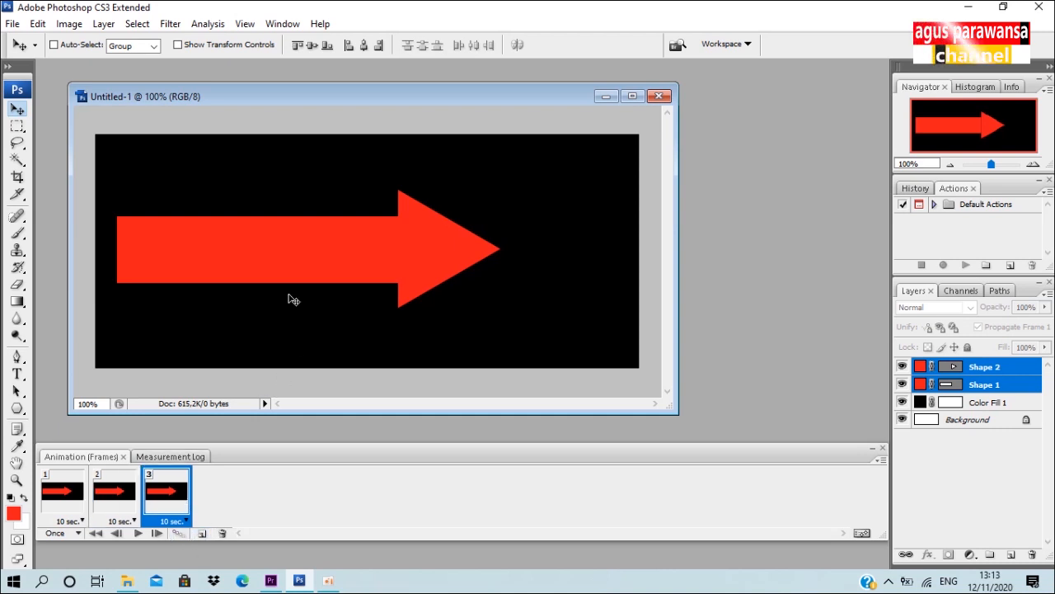
key(Right)
key(Right)
key(Right)
key(Right)
key(Right)
key(Right)
key(Right)
key(Right)
key(Right)
key(Right)
key(Right)
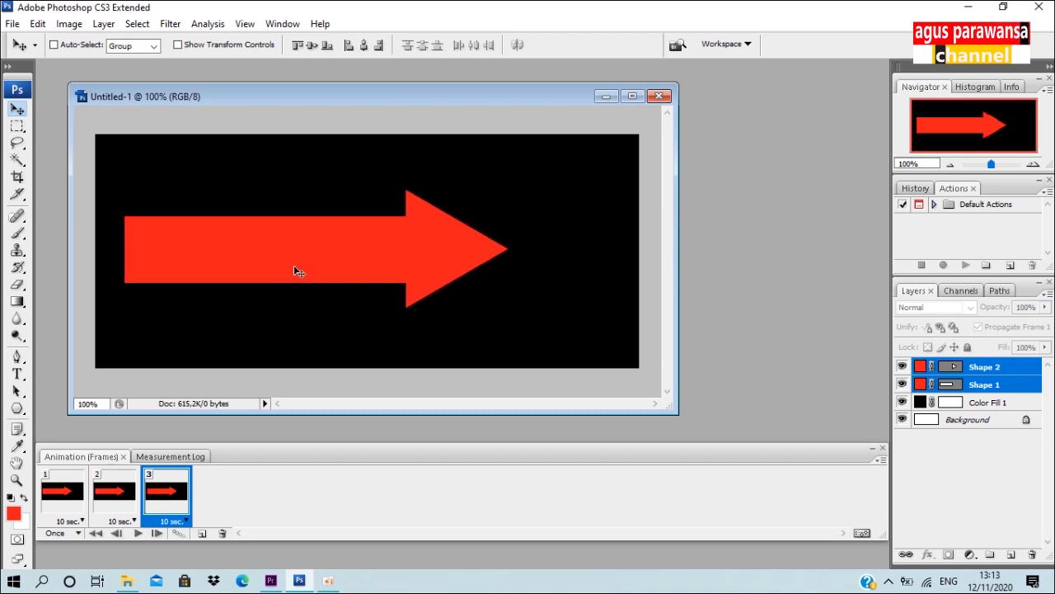
Add frame 4 as a copy of frame 3 and nudge both arrow shapes about 20 pixels to the right
click(200, 536)
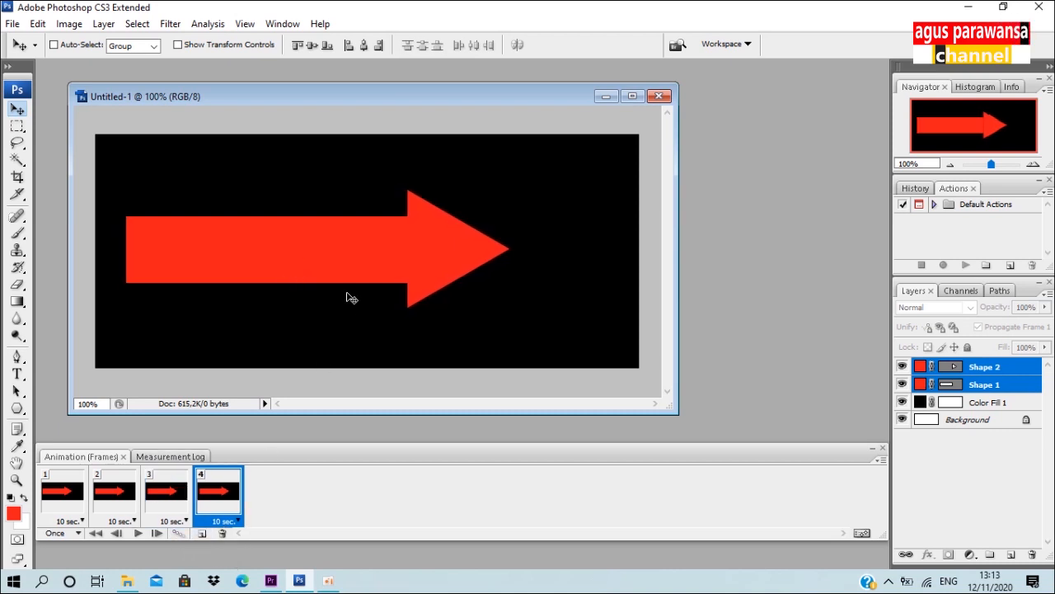
key(Right)
key(Right)
key(Right)
key(Right)
key(Right)
key(Right)
key(Right)
key(Right)
key(Right)
key(Right)
key(Right)
key(Right)
key(Right)
key(Right)
key(Right)
key(Right)
key(Right)
key(Right)
key(Right)
key(Right)
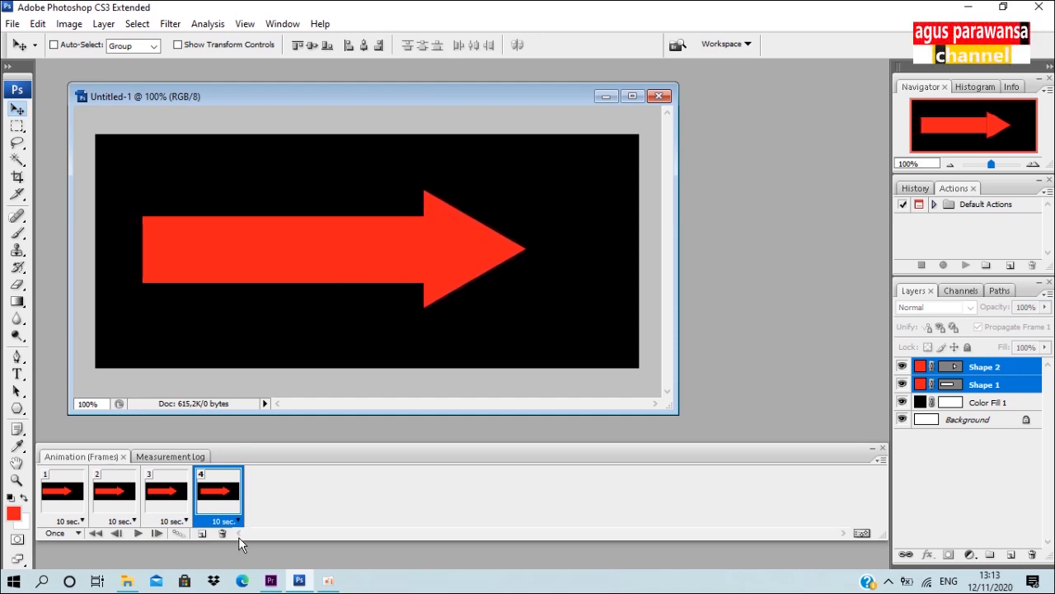
Duplicate frame 4 as frame 5 and nudge the arrow about 10 pixels to the right
click(201, 536)
key(Right)
key(Right)
key(Right)
key(Right)
key(Right)
key(Right)
key(Right)
key(Right)
key(Right)
key(Right)
key(Right)
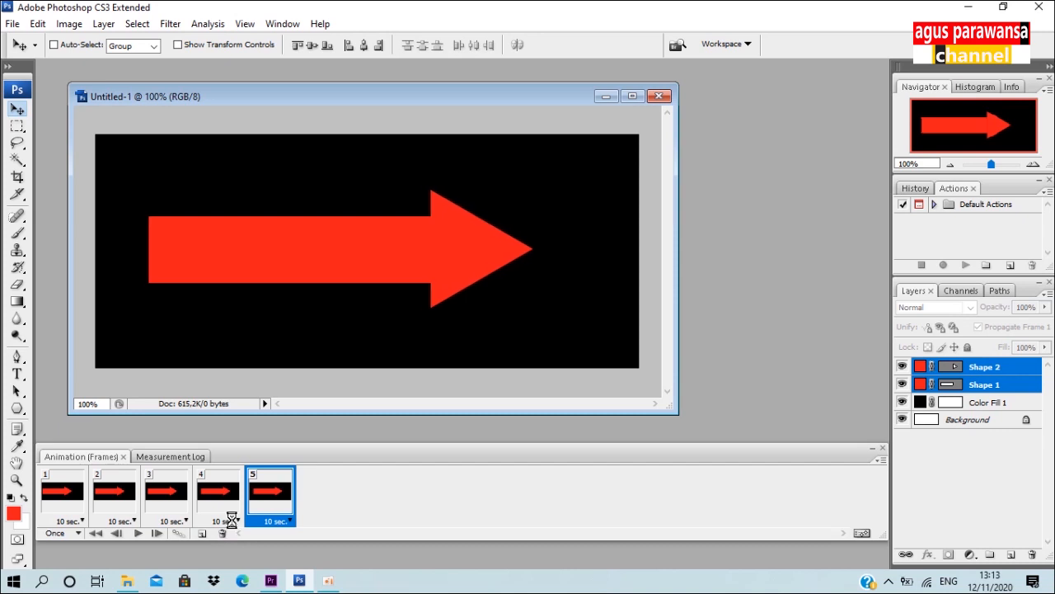
Duplicate frame 5 as frame 6 and shift both arrow shapes about 20 pixels to the right
click(202, 534)
key(Right)
key(Right)
key(Right)
key(Right)
key(Right)
key(Right)
key(Right)
key(Right)
key(Right)
key(Right)
key(Right)
key(Right)
key(Right)
key(Right)
key(Right)
key(Right)
key(Right)
key(Right)
key(Right)
Duplicate frame 6 as frame 7 and nudge the arrow another 20 pixels or so to the right
click(202, 535)
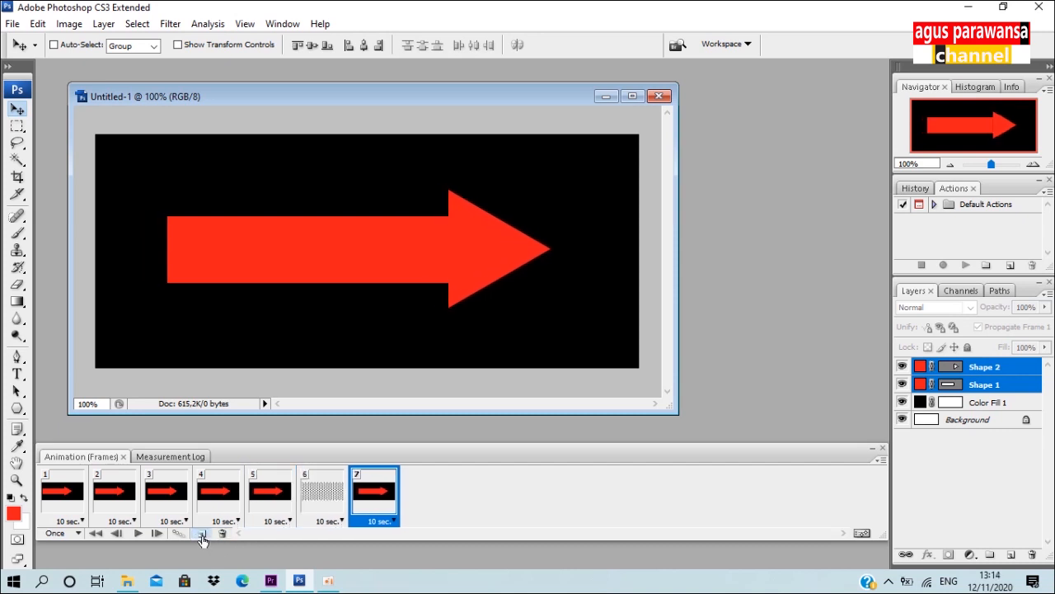
key(Right)
key(Right)
key(Right)
key(Right)
key(Right)
key(Right)
key(Right)
key(Right)
key(Right)
key(Right)
key(Right)
key(Right)
key(Right)
key(Right)
key(Right)
key(Right)
key(Right)
key(Right)
key(Right)
key(Right)
Duplicate frame 7 as frame 8 and nudge both arrow shapes about 20 pixels farther right
click(202, 535)
key(Right)
key(Right)
key(Right)
key(Right)
key(Right)
key(Right)
key(Right)
key(Right)
key(Right)
key(Right)
key(Right)
key(Right)
key(Right)
key(Right)
key(Right)
key(Right)
key(Right)
key(Right)
key(Right)
key(Right)
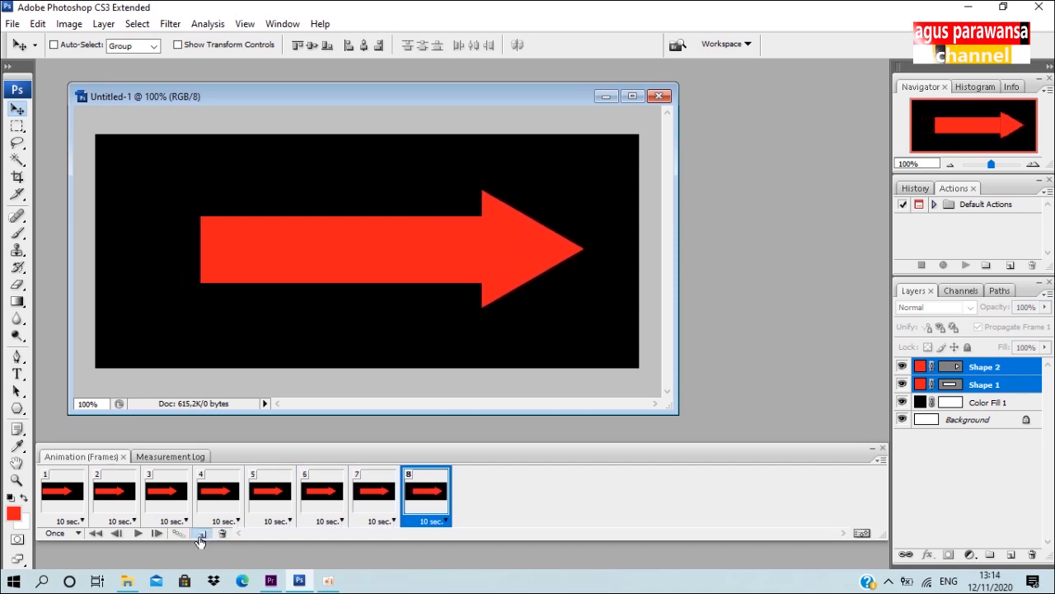
Duplicate frame 8 as frame 9 and nudge both arrow shapes about 20 pixels to the right
click(202, 536)
key(Right)
key(Right)
key(Right)
key(Right)
key(Right)
key(Right)
key(Right)
key(Right)
key(Right)
key(Right)
key(Right)
key(Right)
key(Right)
key(Right)
key(Right)
key(Right)
key(Right)
key(Right)
key(Right)
key(Right)
Duplicate frame 9 as frame 10 and shift the arrow about 20 pixels farther right
click(202, 536)
key(Right)
key(Right)
key(Right)
key(Right)
key(Right)
key(Right)
key(Right)
key(Right)
key(Right)
key(Right)
key(Right)
key(Right)
key(Right)
key(Right)
key(Right)
key(Right)
key(Right)
key(Right)
key(Right)
key(Right)
Duplicate frame 10 as frame 11 and move both arrow shapes about 20 pixels right, near the canvas's right edge
click(202, 534)
key(Right)
key(Right)
key(Right)
key(Right)
key(Right)
key(Right)
key(Right)
key(Right)
key(Right)
key(Right)
key(Right)
key(Right)
key(Right)
key(Right)
key(Right)
key(Right)
key(Right)
key(Right)
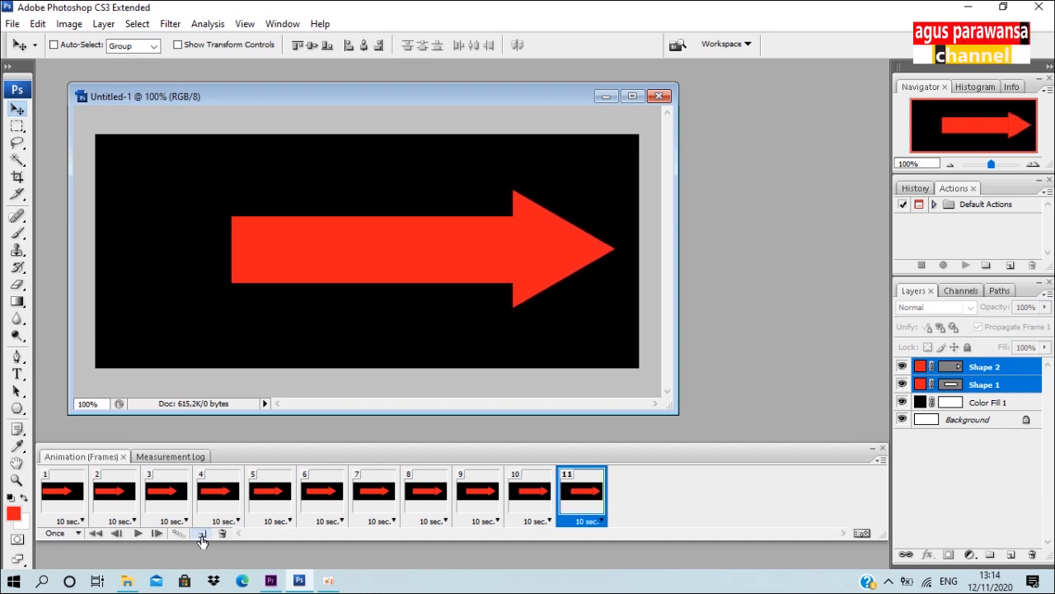
Set the delay of frames 1 to 4 to 0.1 seconds each
click(70, 506)
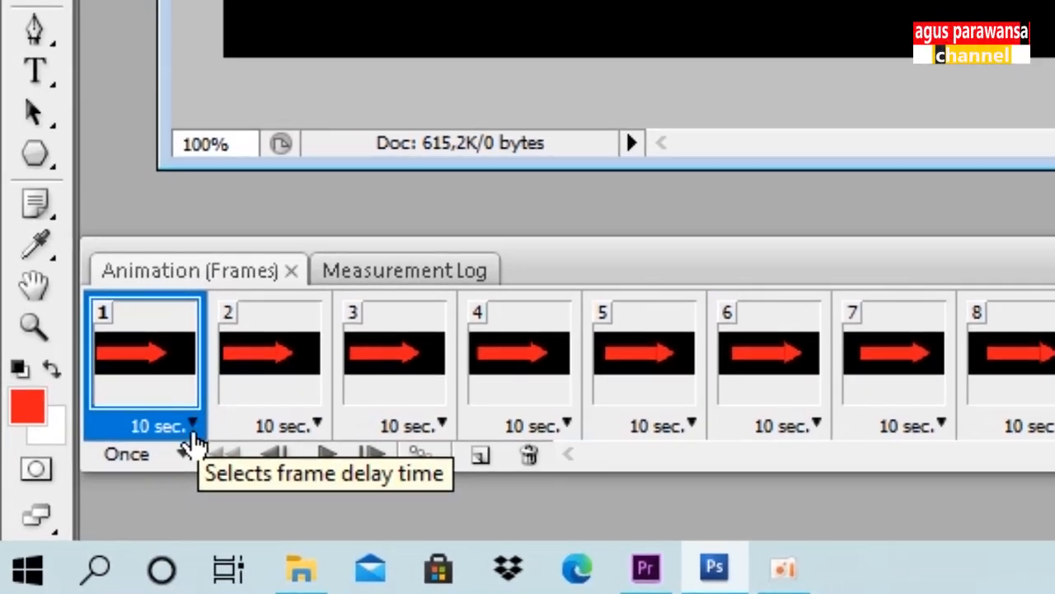
click(192, 423)
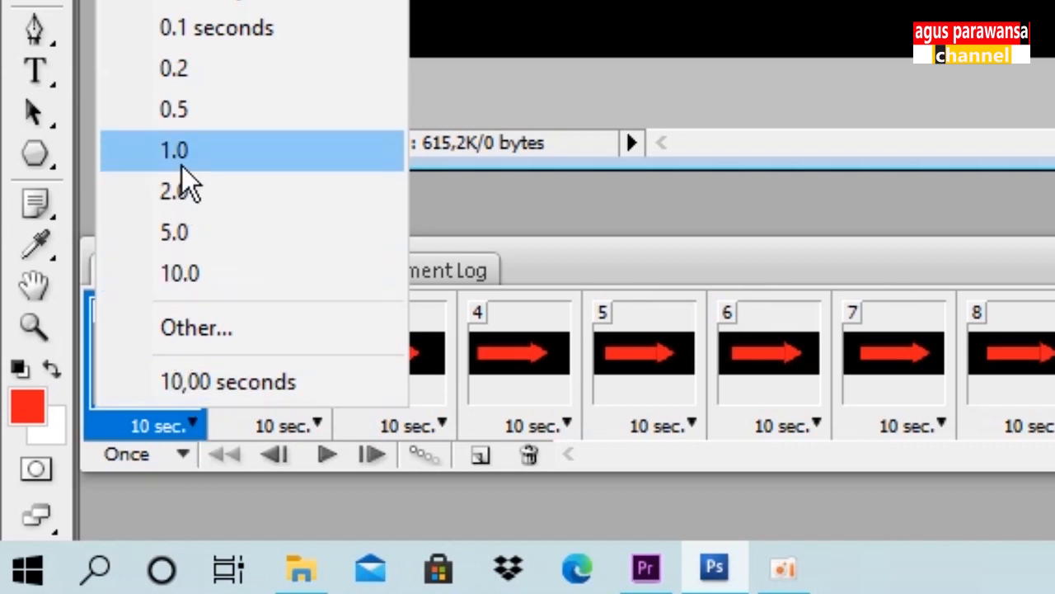
click(263, 41)
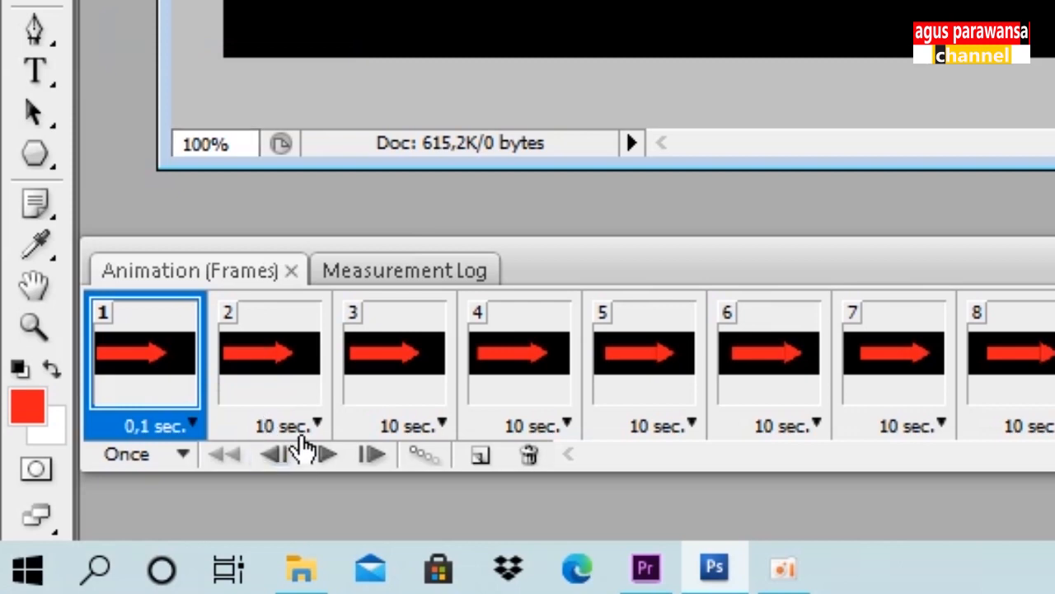
click(318, 425)
click(366, 30)
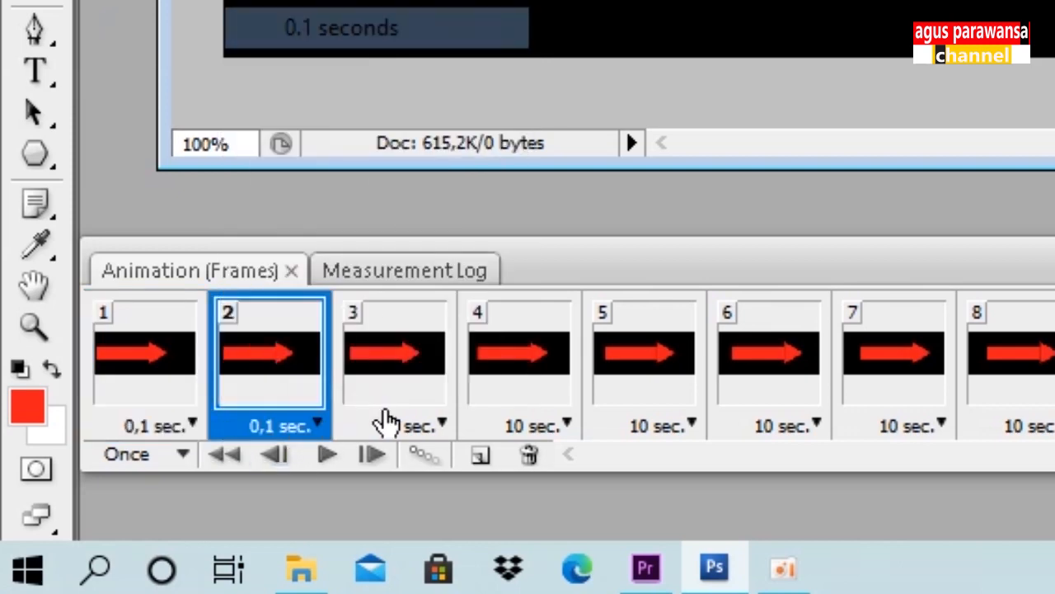
click(442, 426)
click(494, 33)
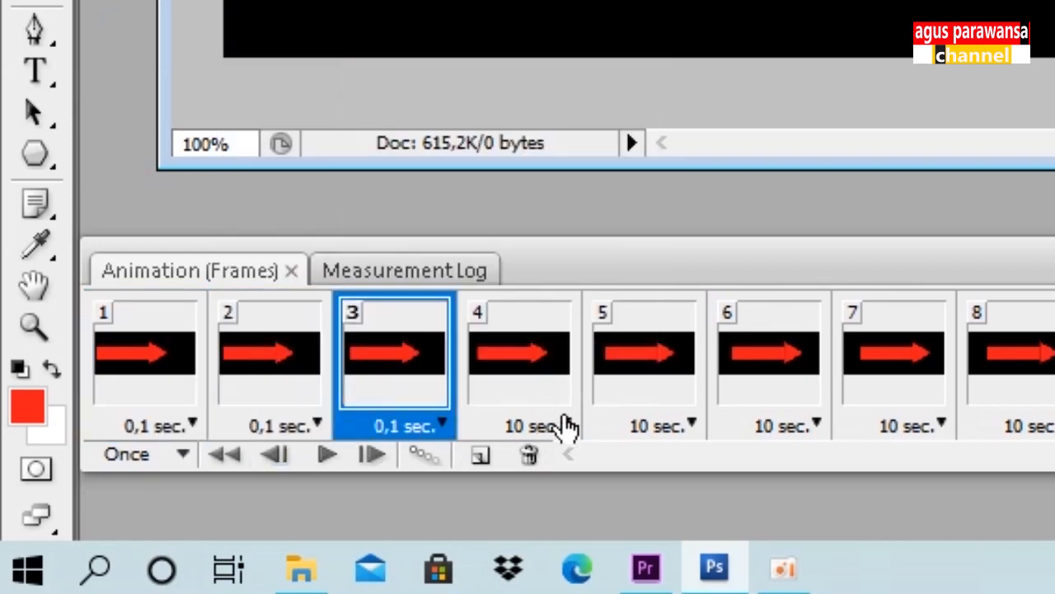
click(566, 426)
click(577, 29)
Set the delay of frames 5 through 11 to 0.1 seconds all at once
click(954, 458)
shift+click(455, 452)
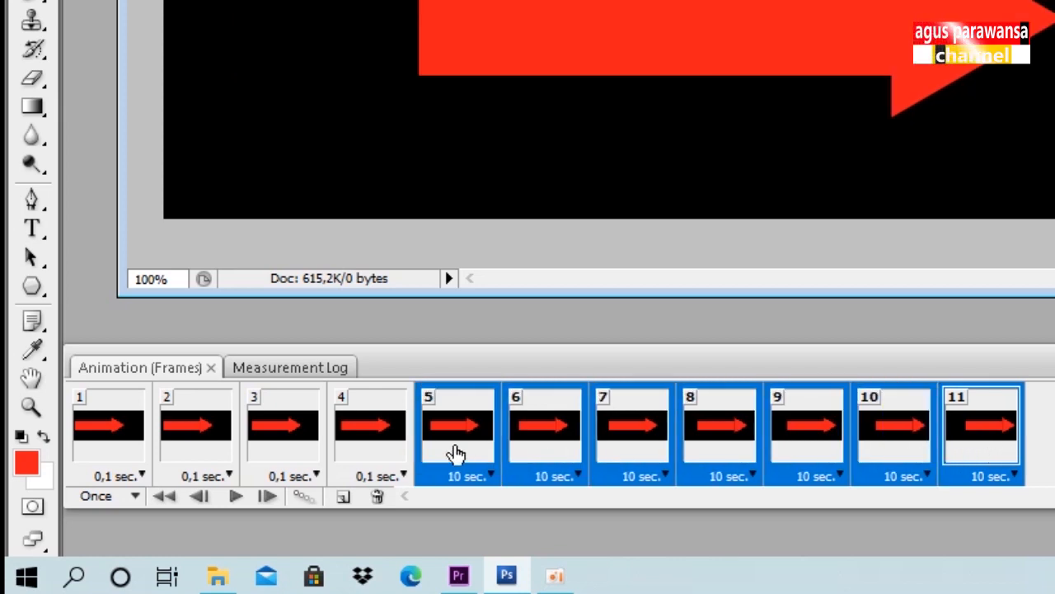
click(490, 478)
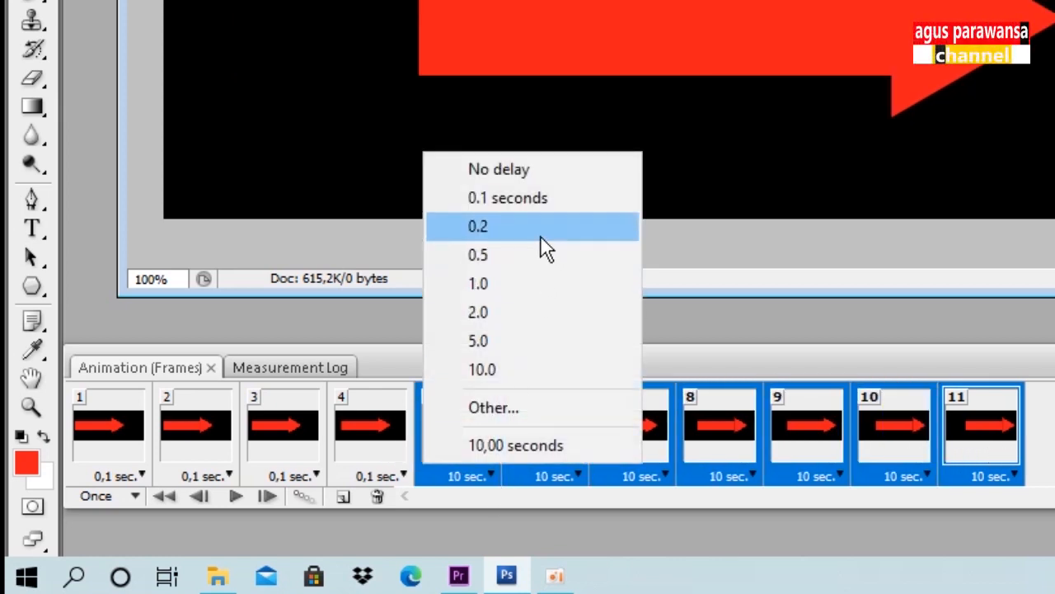
click(547, 200)
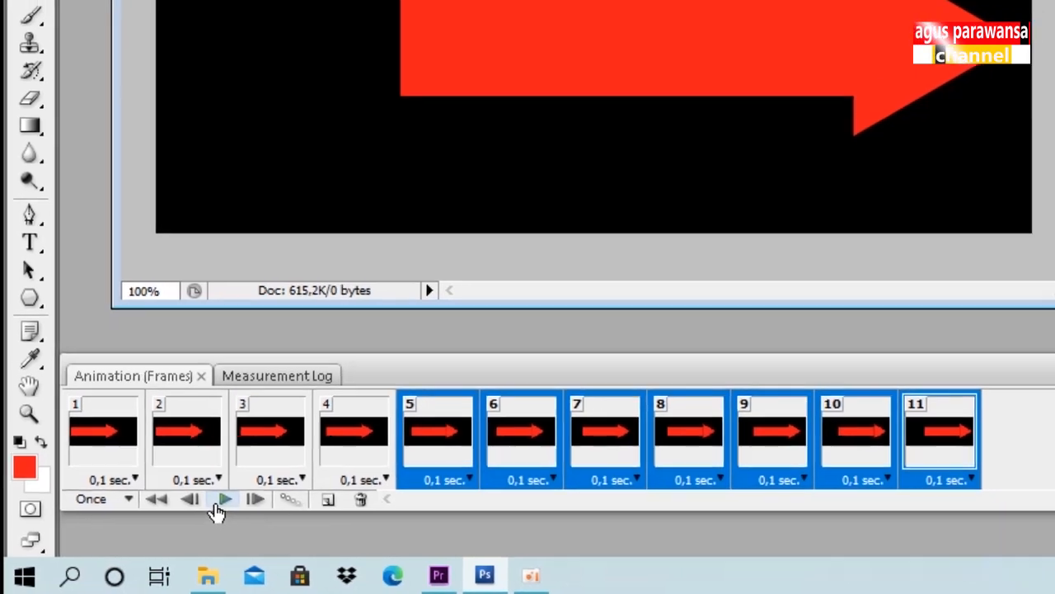
Play the animation from frame 1 to preview it and set its looping to Forever
click(111, 461)
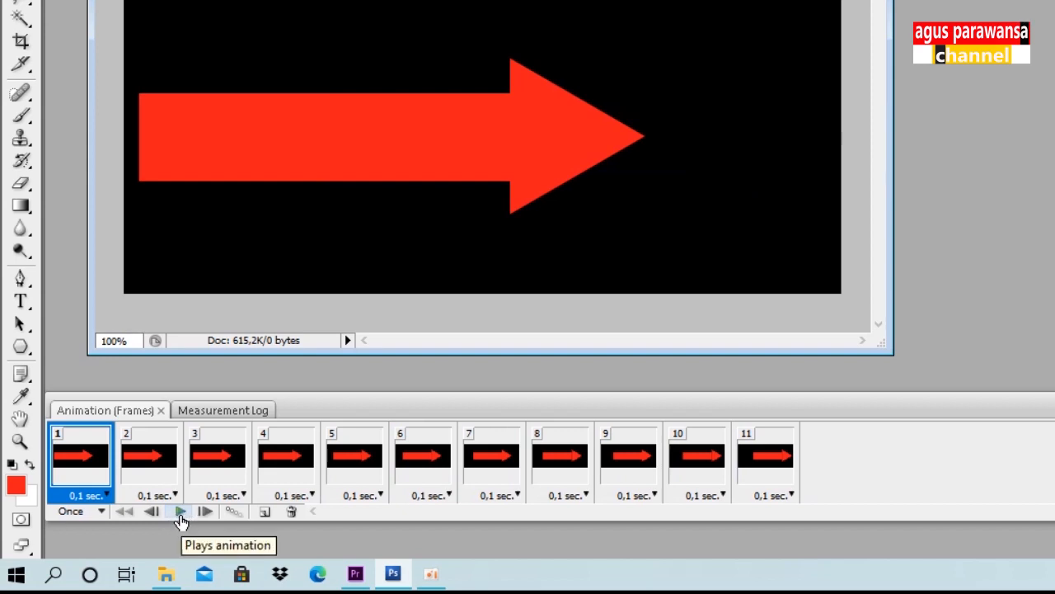
click(180, 512)
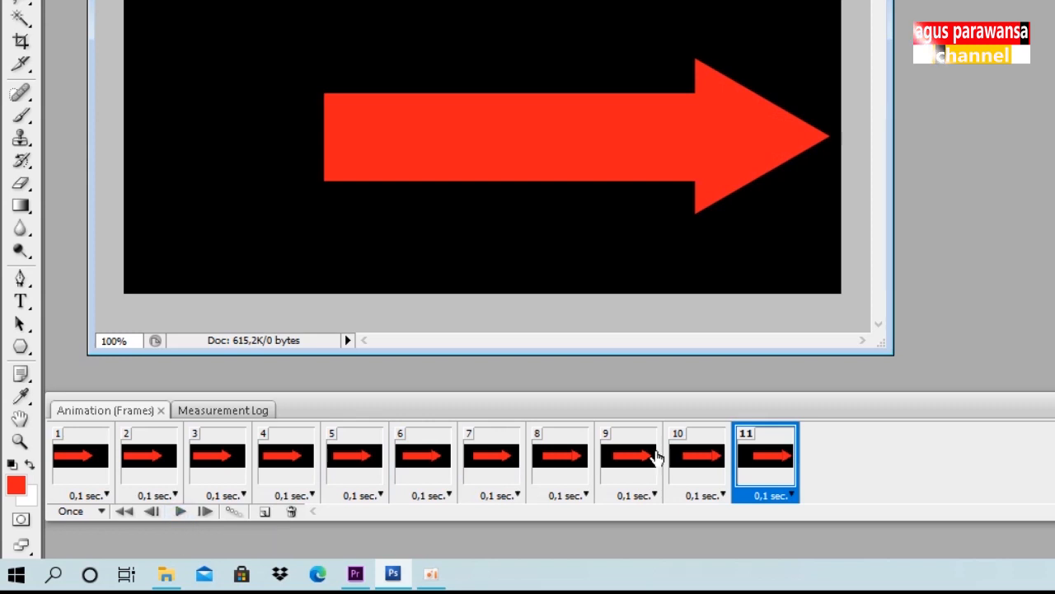
click(153, 513)
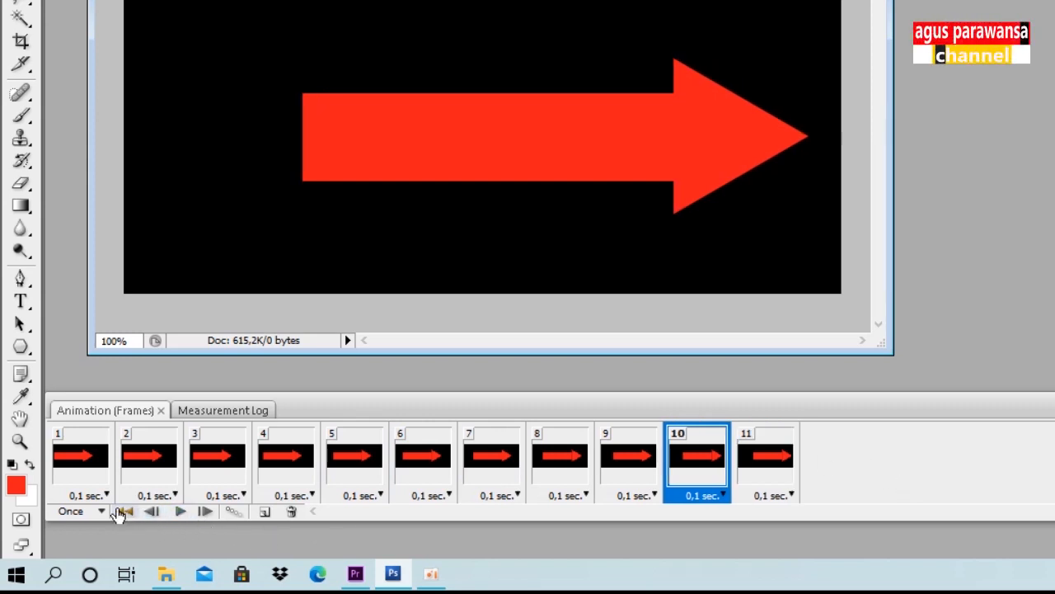
click(122, 512)
click(181, 512)
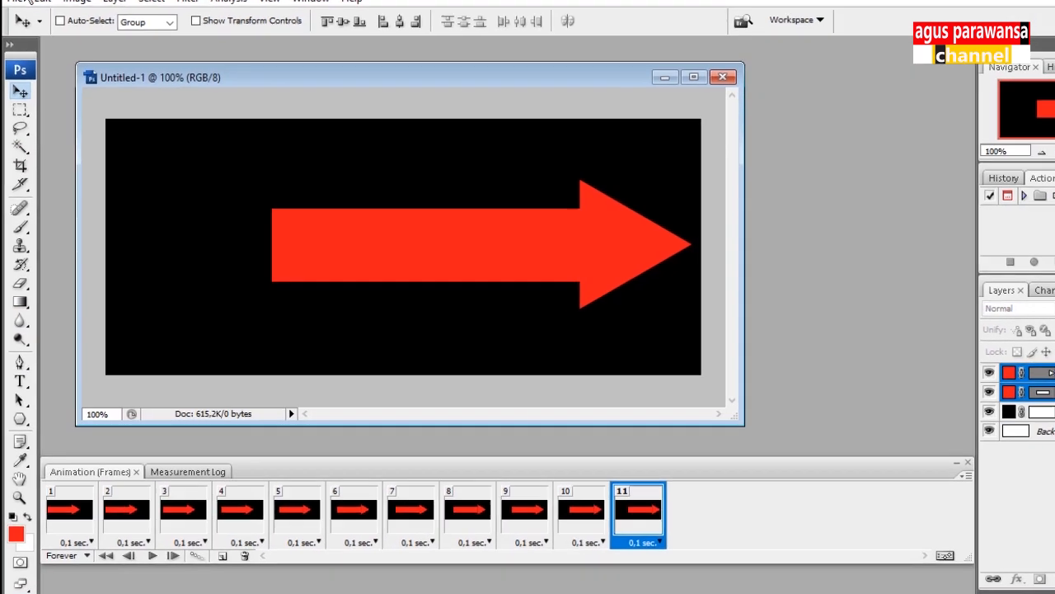
Open Save for Web & Devices for the animation, play the optimized GIF preview and stop it
click(12, 24)
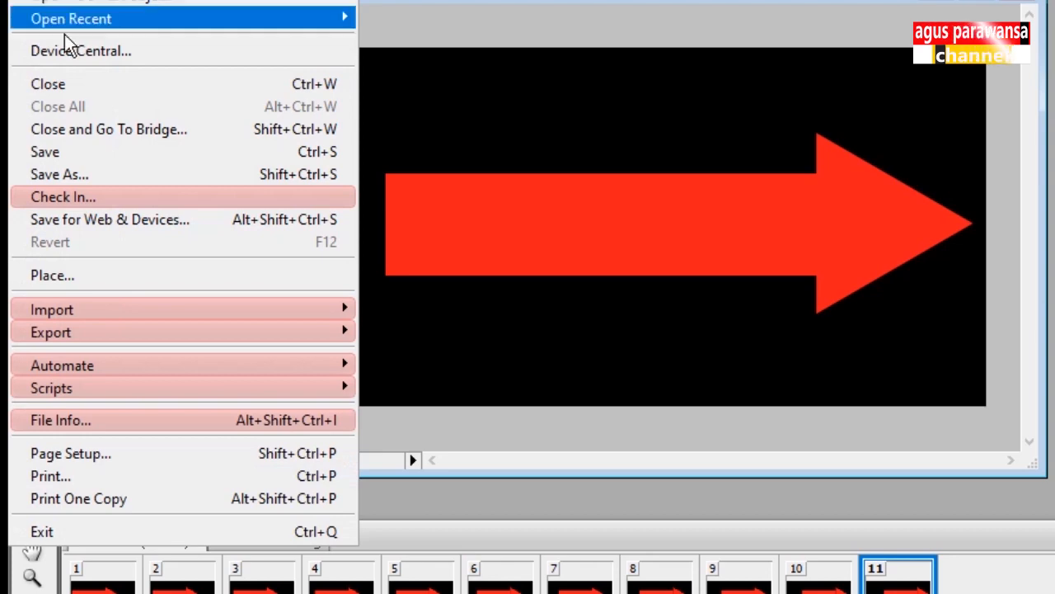
click(136, 222)
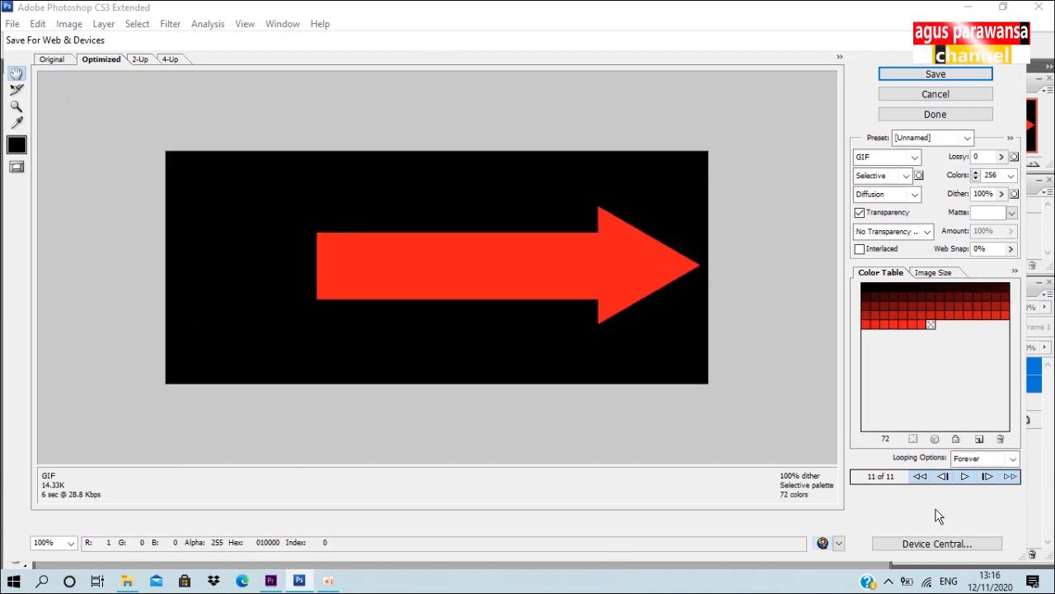
click(965, 476)
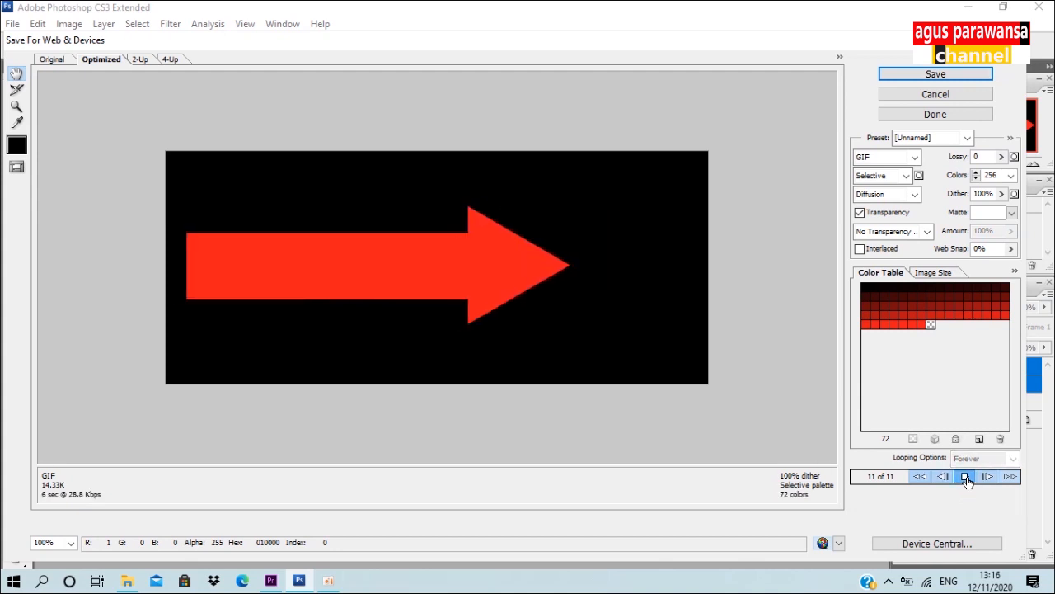
click(965, 477)
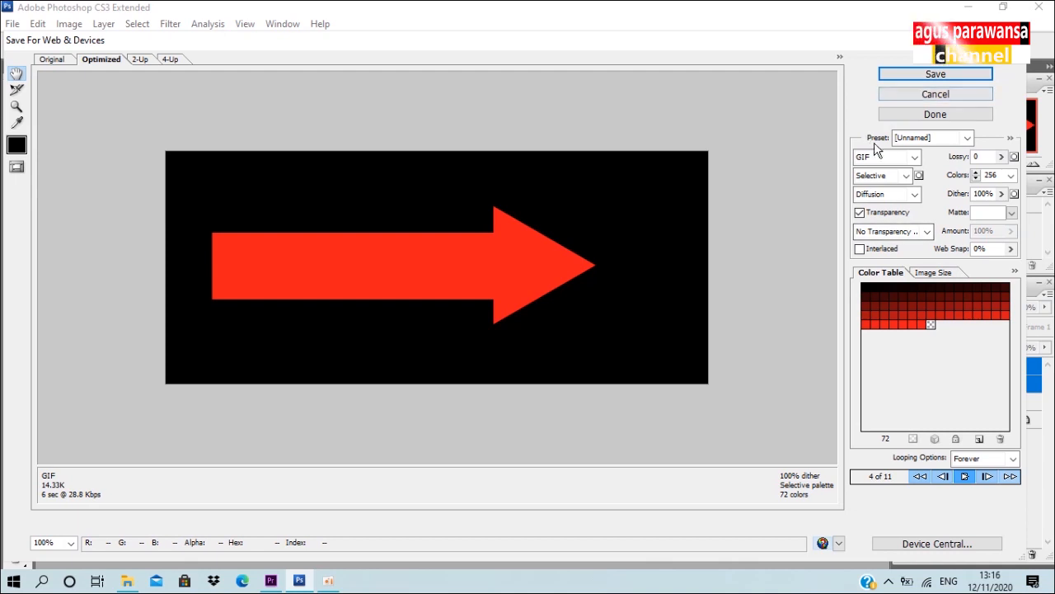
Keep the GIF format and save the animation as "Anim Panah tes" on Local Disk (E:)
click(914, 157)
click(915, 158)
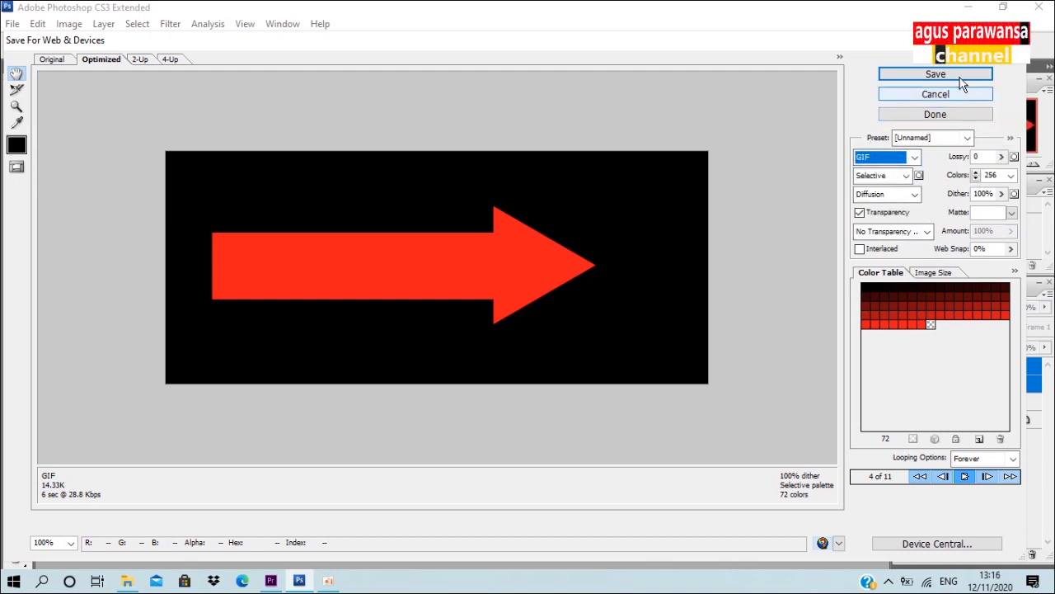
click(936, 74)
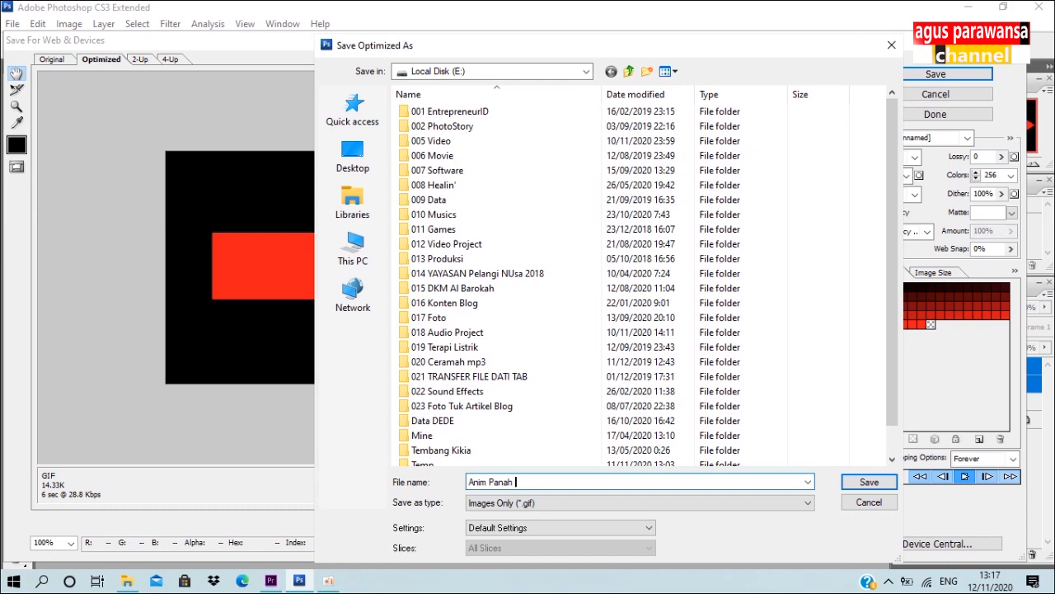
text(tes)
click(869, 482)
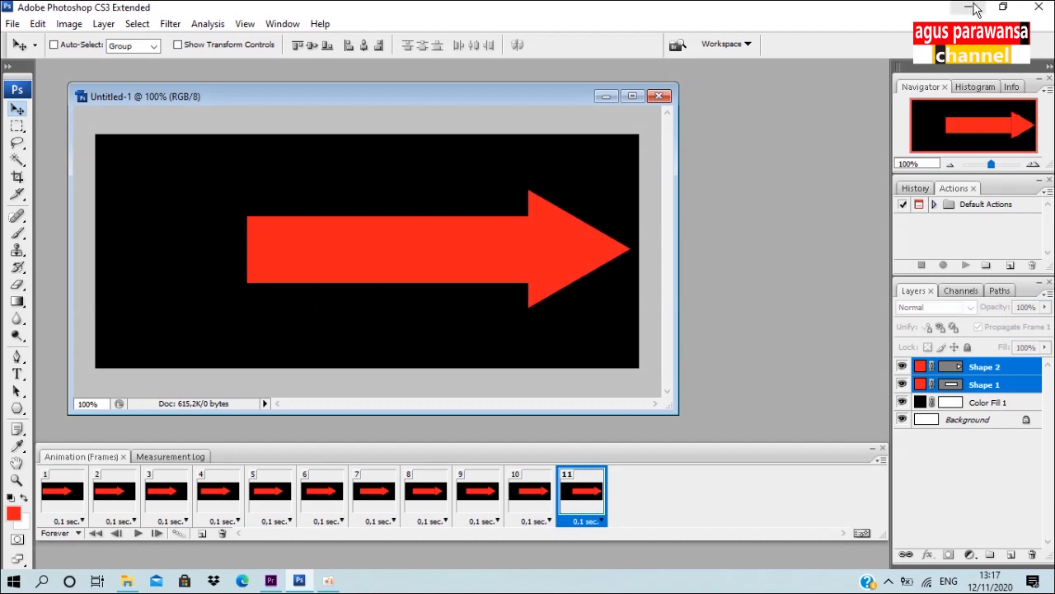
Switch to File Explorer, open Local Disk (E:) and select the exported Anim-Panah-tes file
click(972, 9)
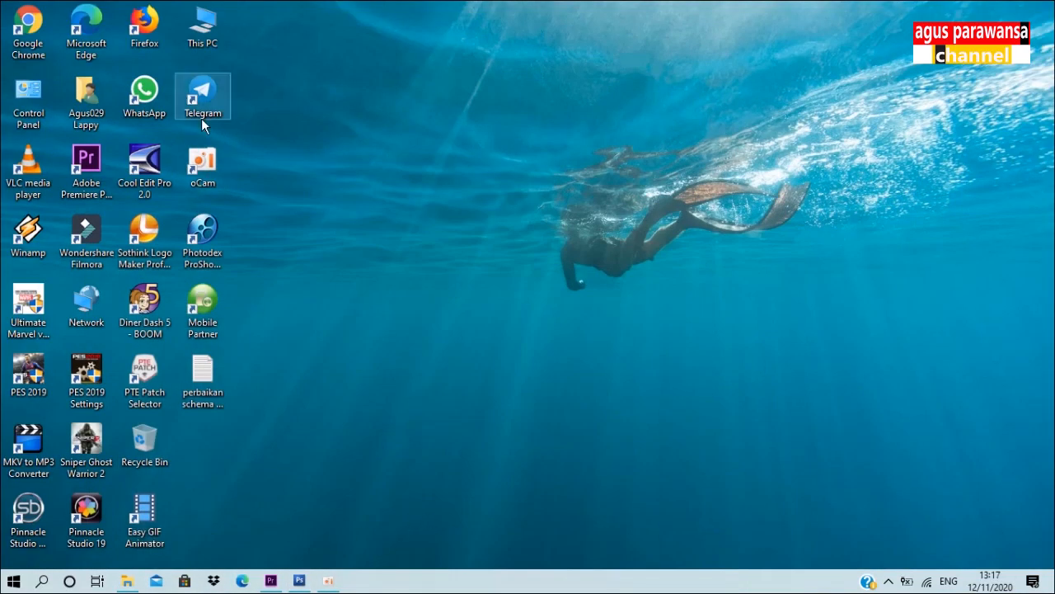
key(super+e)
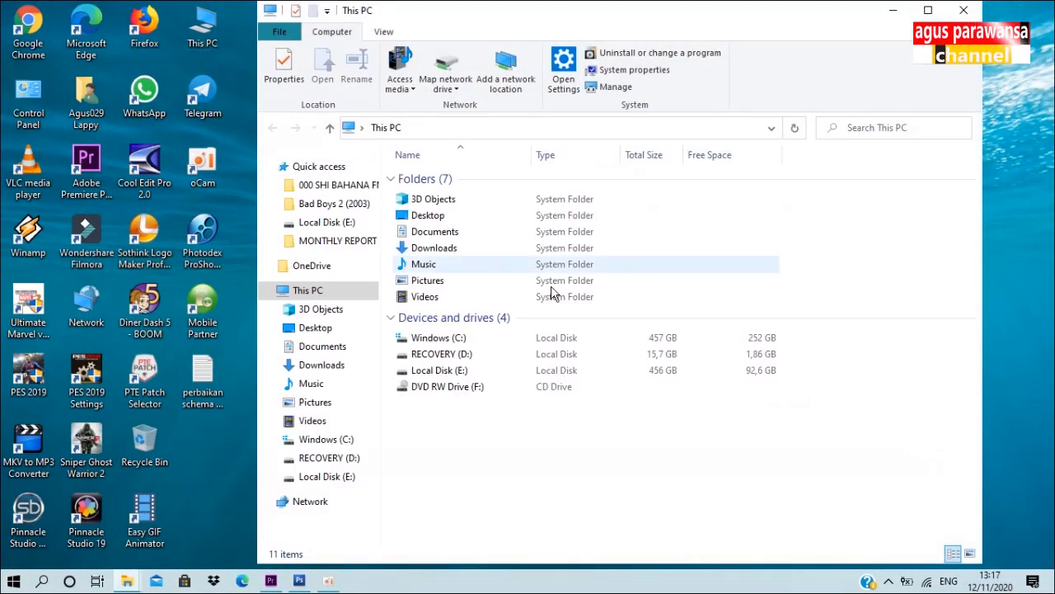
click(451, 378)
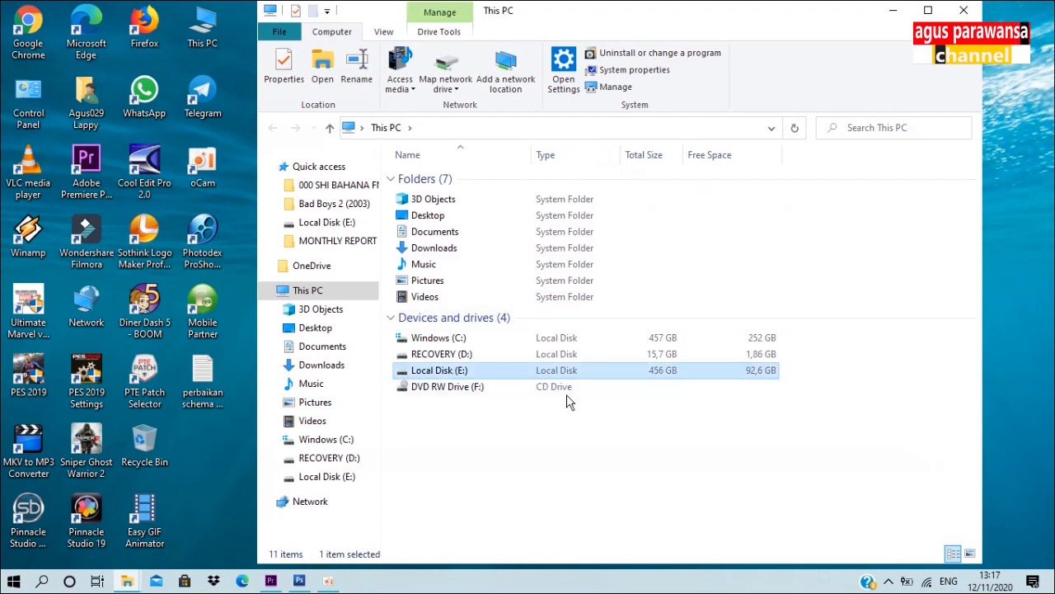
double_click(438, 377)
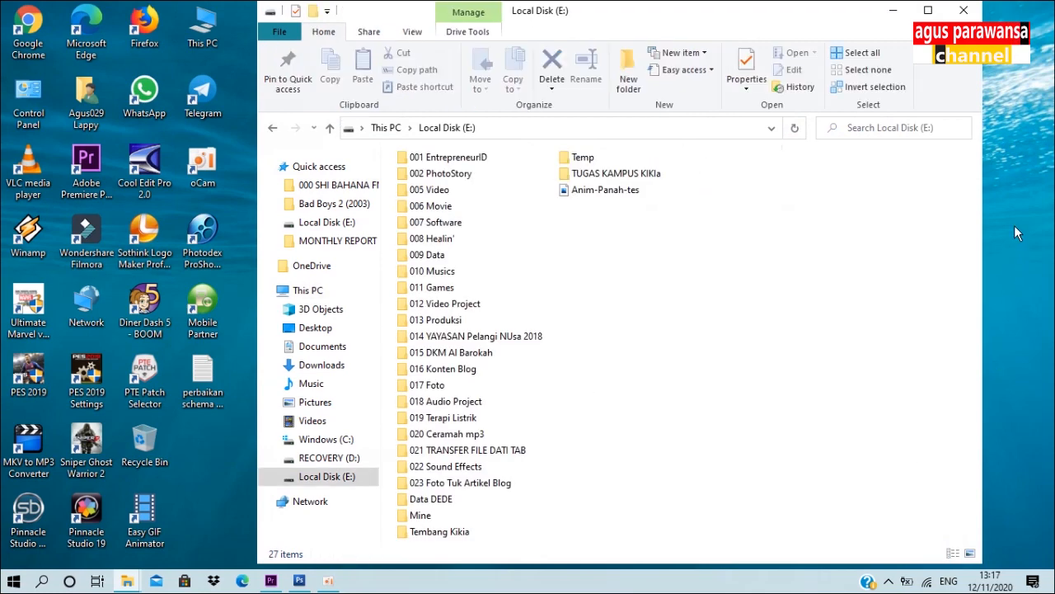
click(602, 199)
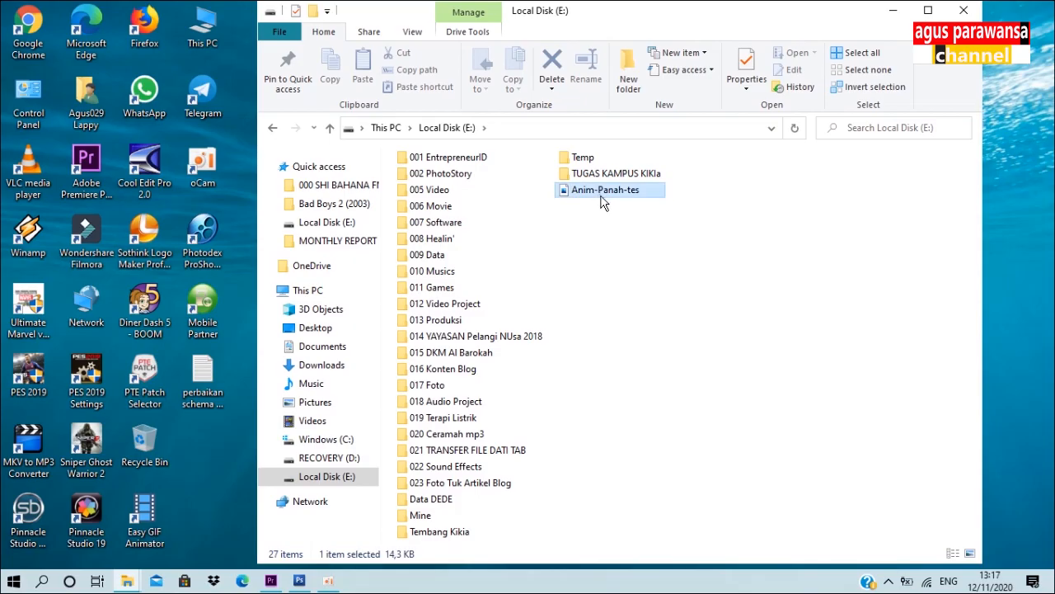